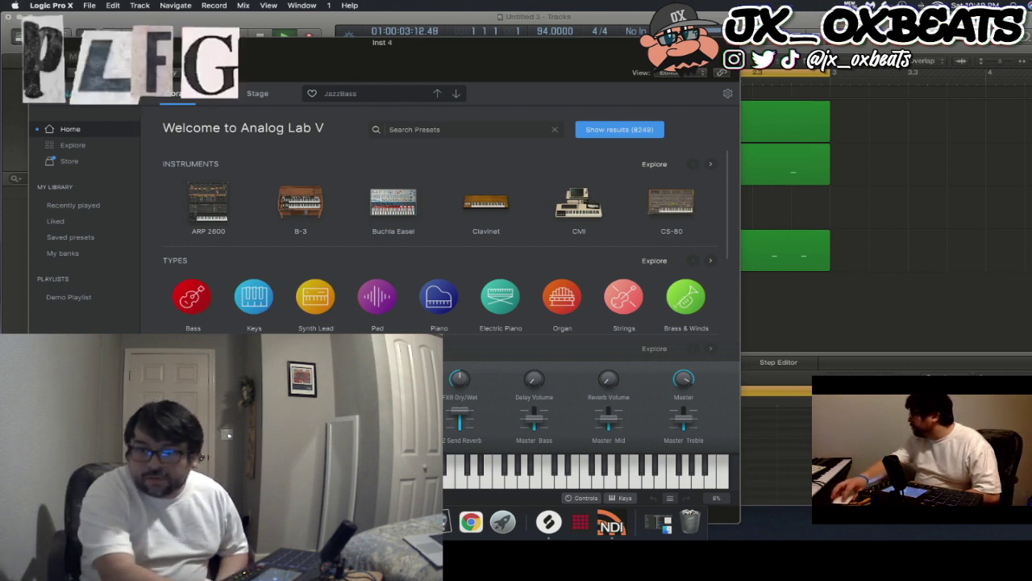
Show only the Jun-6 presets in the Analog Lab library and sort them by type.
{"action": "left_click", "coordinate": [710, 260]}
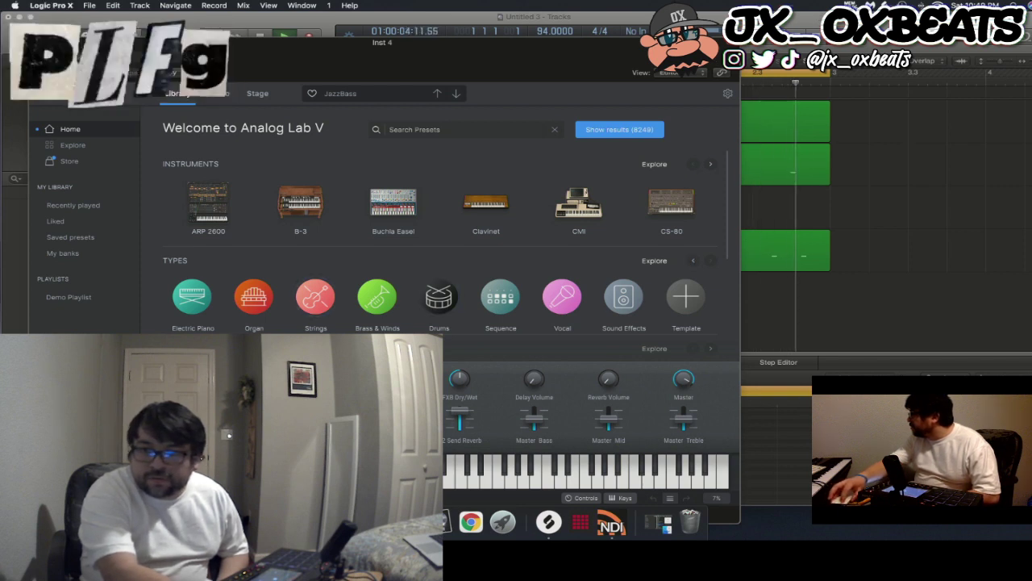
{"action": "left_click", "coordinate": [693, 260]}
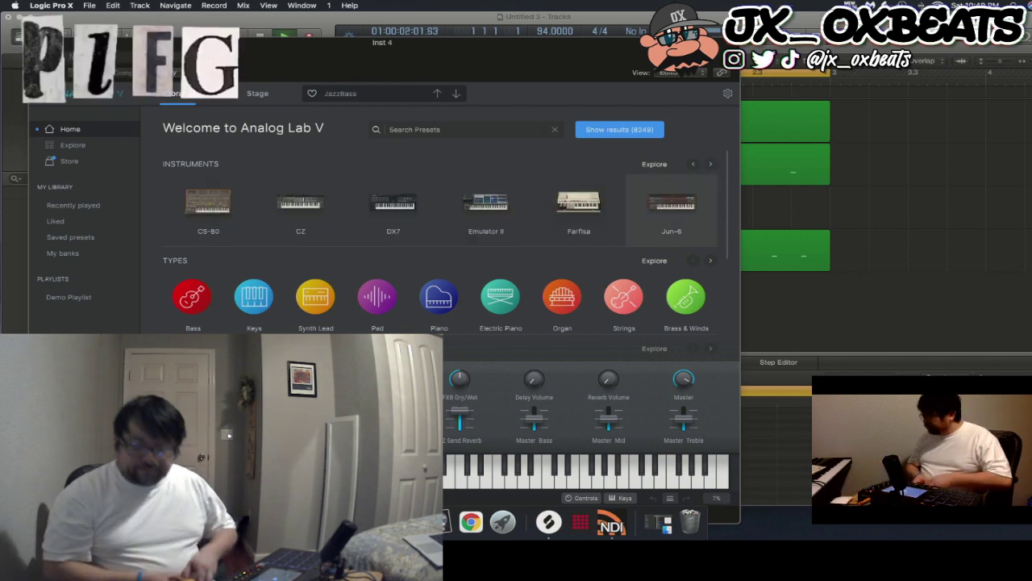
{"action": "left_click", "coordinate": [672, 210]}
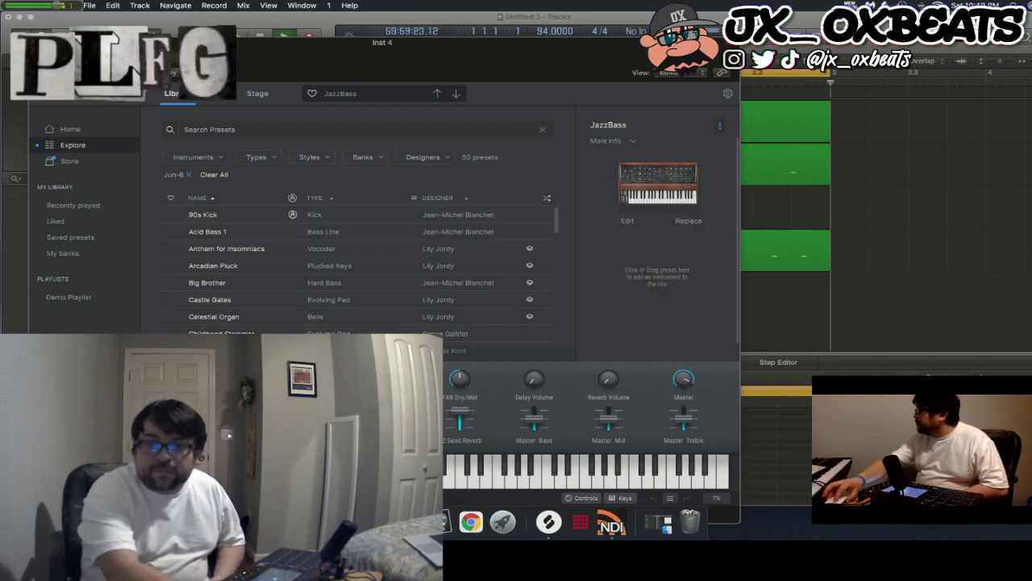
{"action": "left_click", "coordinate": [314, 198]}
{"action": "left_click", "coordinate": [310, 249]}
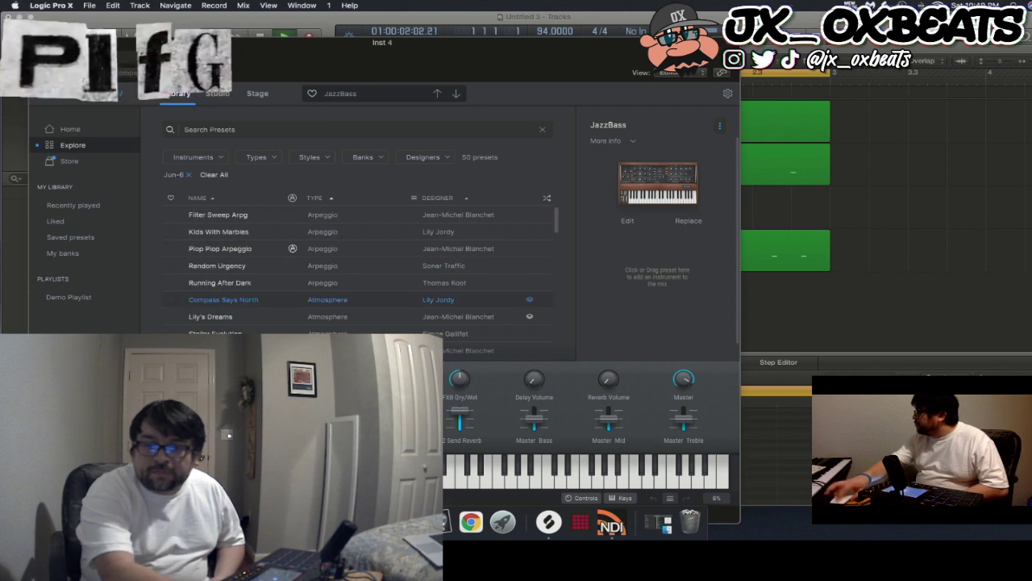
Load the Noisy Anthem preset and record a melody on the Inst 4 track.
{"action": "scroll", "coordinate": [311, 305], "scroll_direction": "down", "scroll_amount": 10}
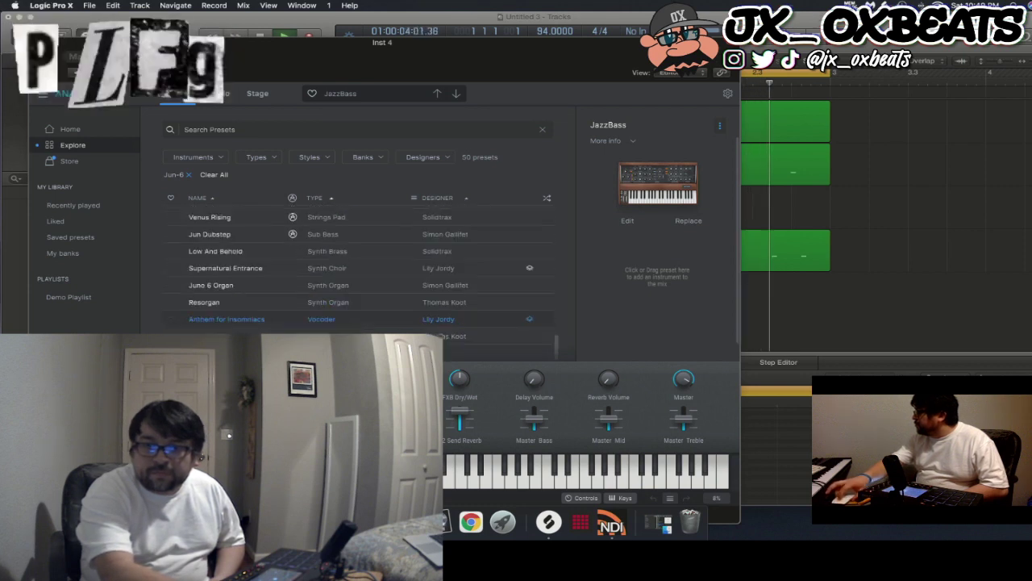
{"action": "scroll", "coordinate": [310, 313], "scroll_direction": "up", "scroll_amount": 5}
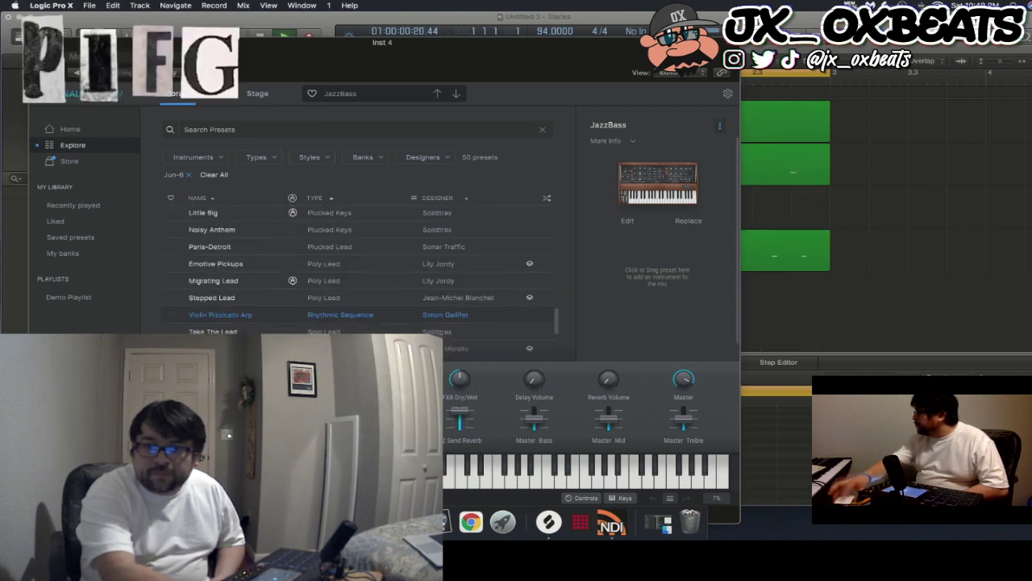
{"action": "key", "text": "Up"}
{"action": "key", "text": "Up"}
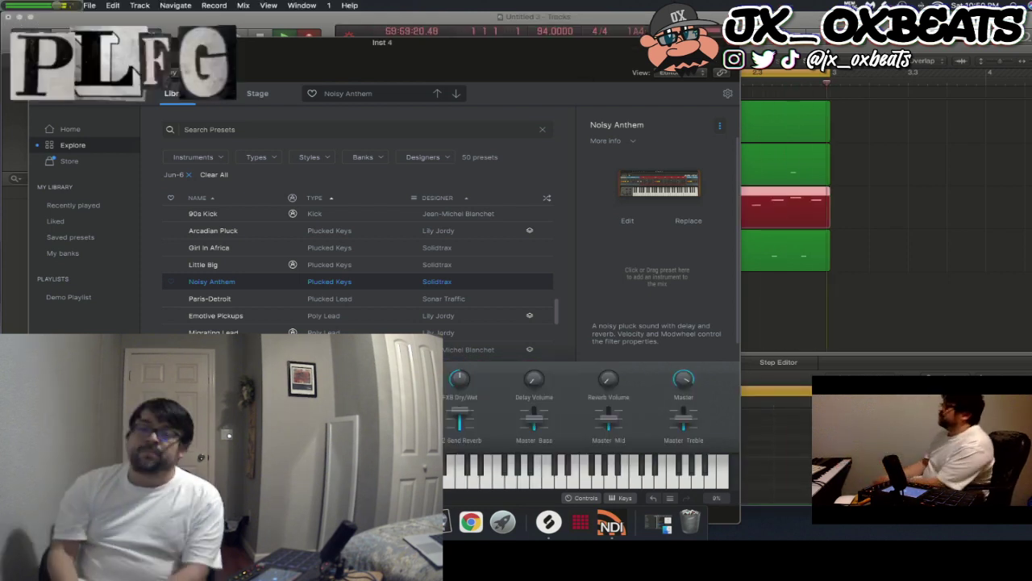
{"action": "key", "text": "space"}
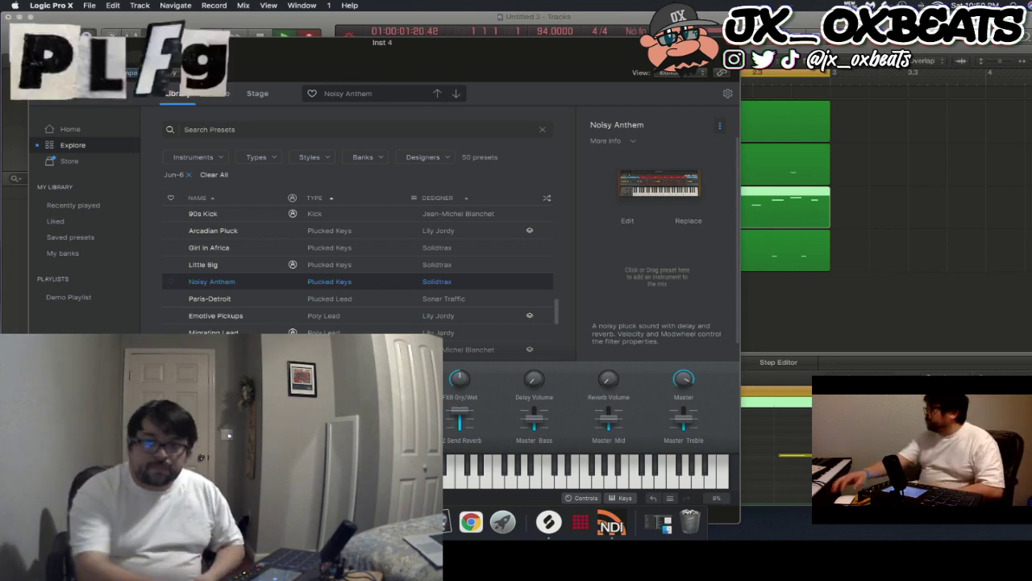
{"action": "scroll", "coordinate": [355, 274], "scroll_direction": "down", "scroll_amount": 1}
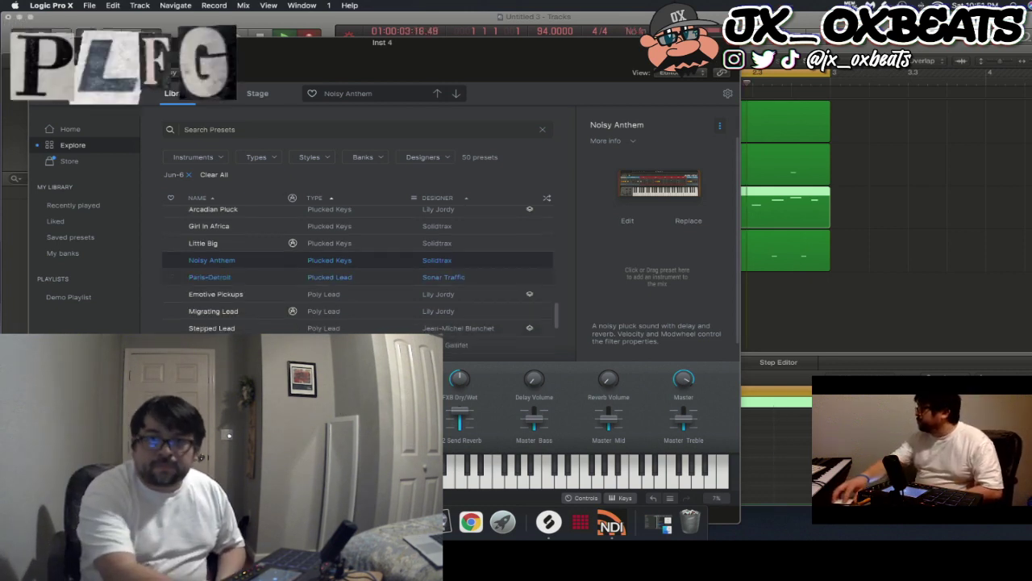
{"action": "key", "text": "space"}
Replace the Inst 4 sound with the Little Big preset and close the instrument.
{"action": "scroll", "coordinate": [355, 230], "scroll_direction": "up", "scroll_amount": 1}
{"action": "scroll", "coordinate": [355, 234], "scroll_direction": "down", "scroll_amount": 1}
{"action": "left_click", "coordinate": [211, 241]}
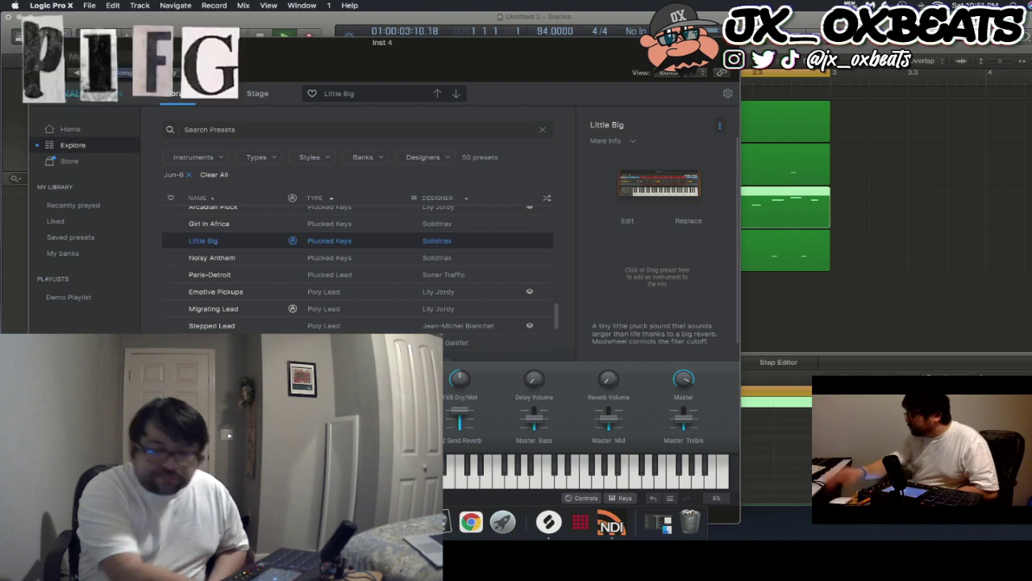
{"action": "key", "text": "super+w"}
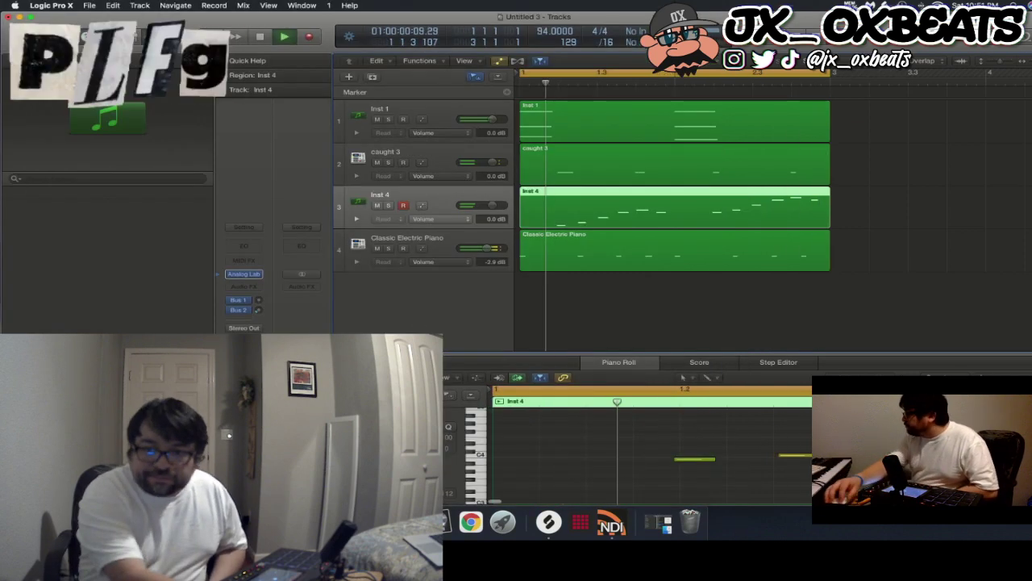
Add a new software instrument track and load the mono version of SubLab on it.
{"action": "key", "text": "alt+super+s"}
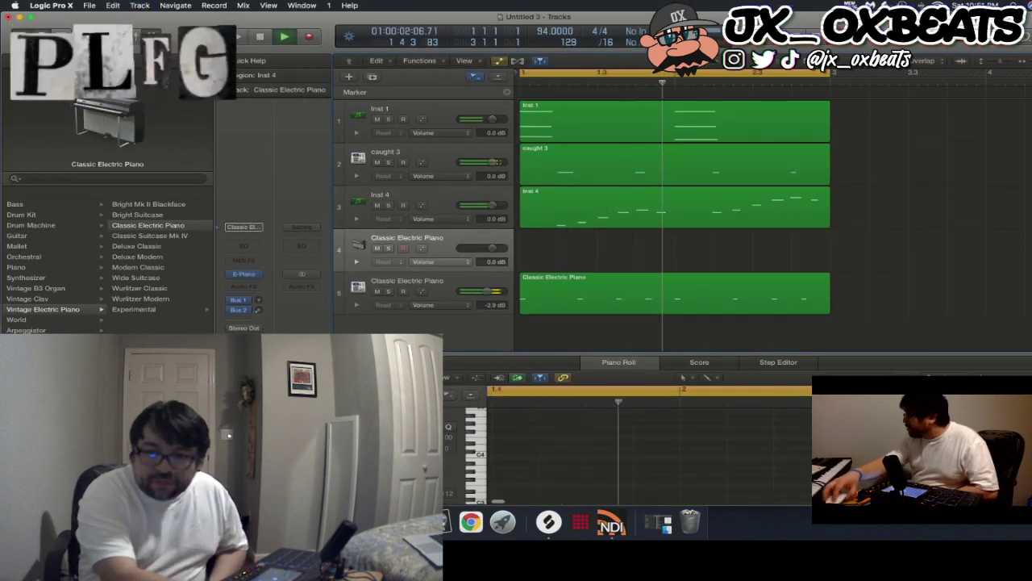
{"action": "left_click", "coordinate": [258, 274]}
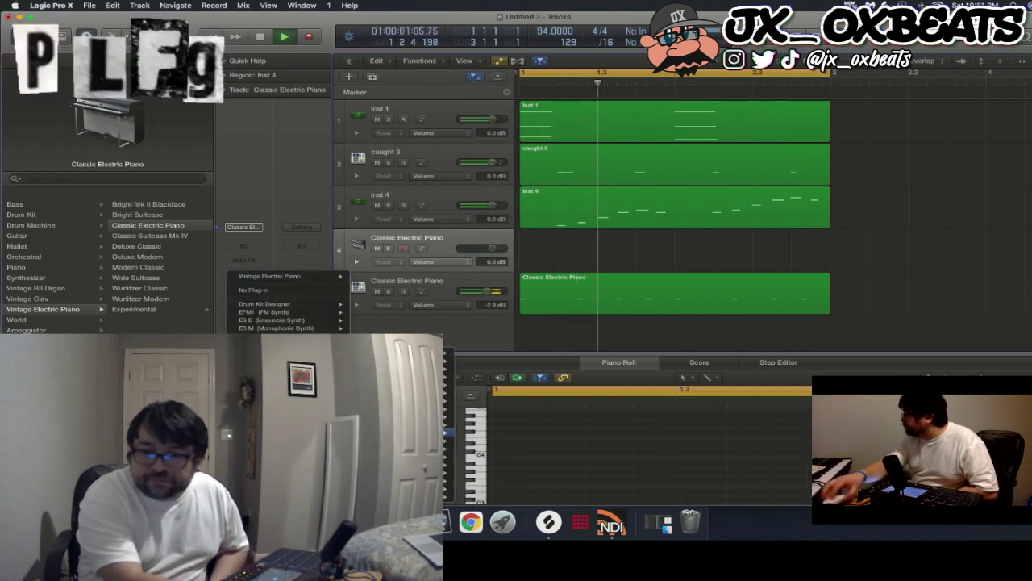
{"action": "mouse_move", "coordinate": [435, 424]}
{"action": "mouse_move", "coordinate": [482, 425]}
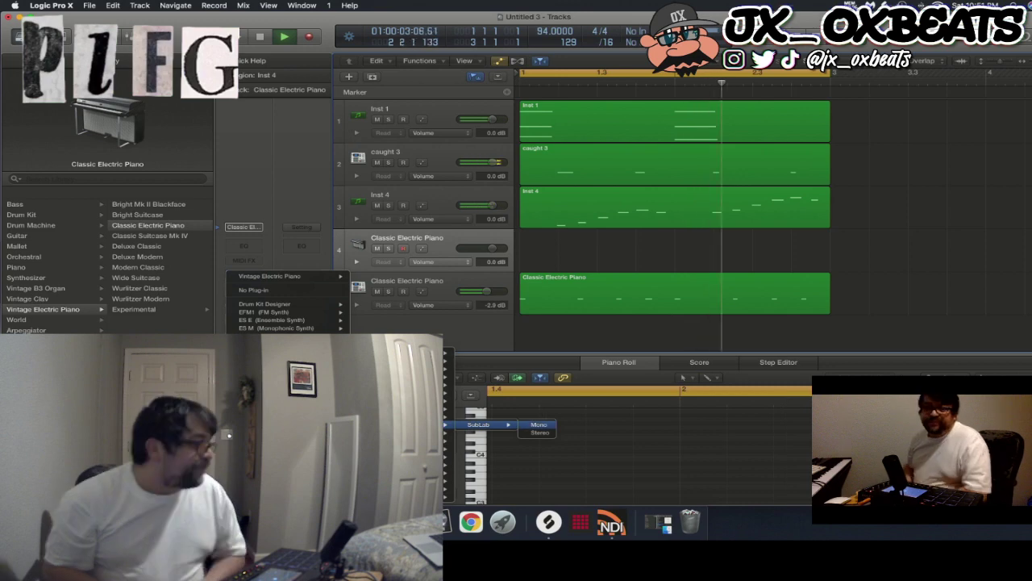
{"action": "left_click", "coordinate": [538, 425]}
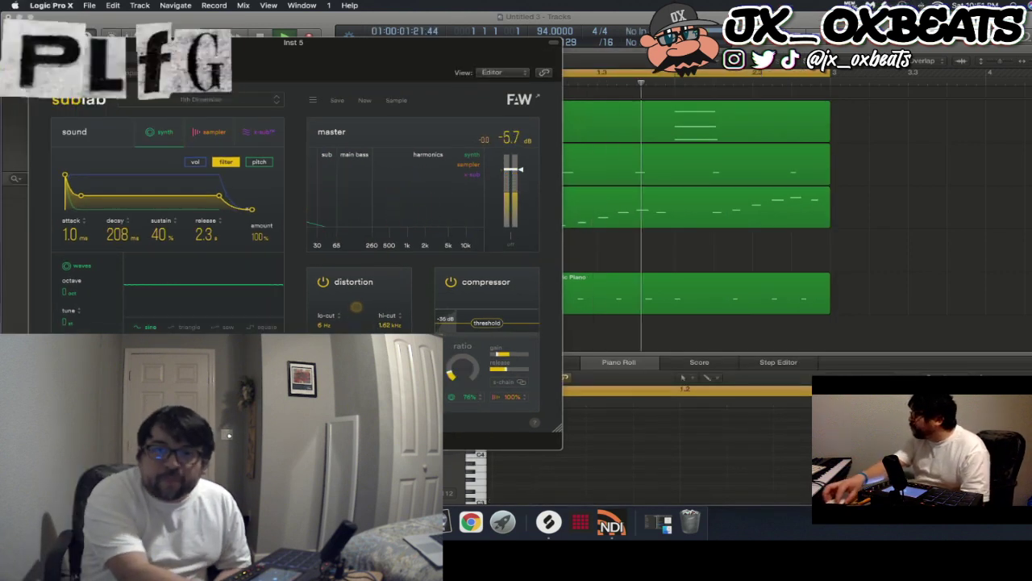
Choose another SubLab preset, record a sustained bass part on the Inst 5 track, and stop the transport.
{"action": "left_click", "coordinate": [277, 103]}
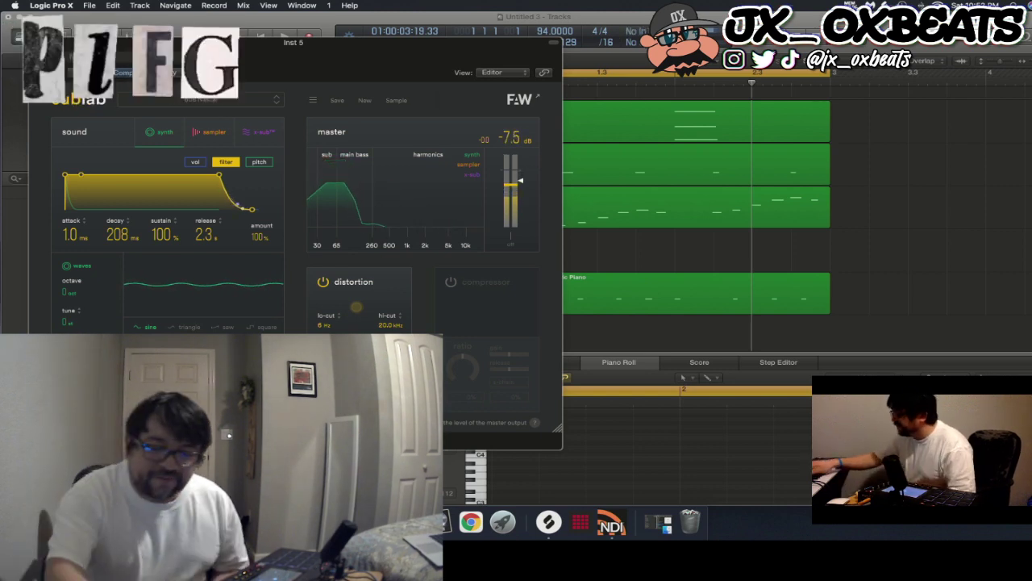
{"action": "key", "text": "space"}
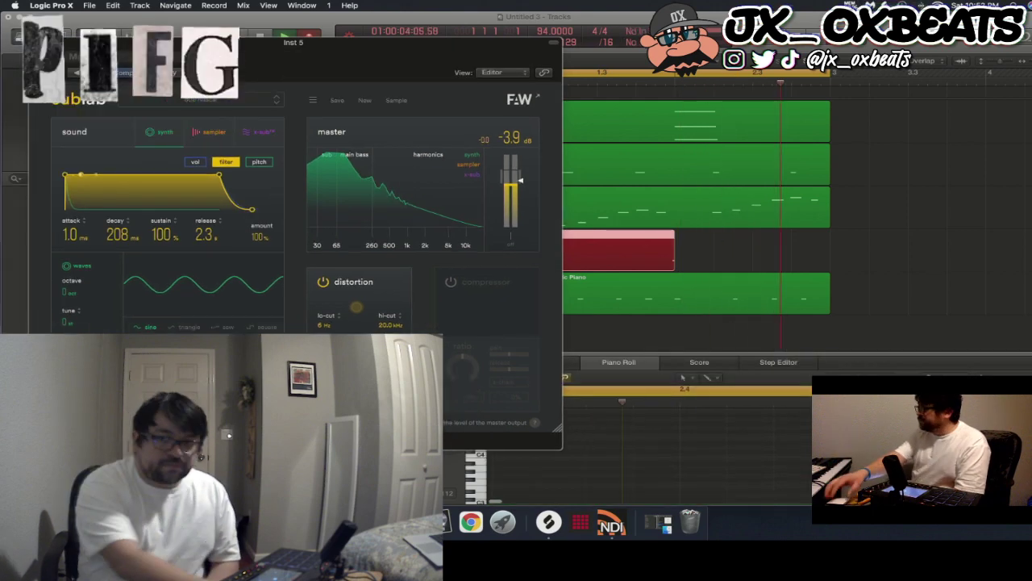
{"action": "key", "text": "space"}
{"action": "key", "text": "space"}
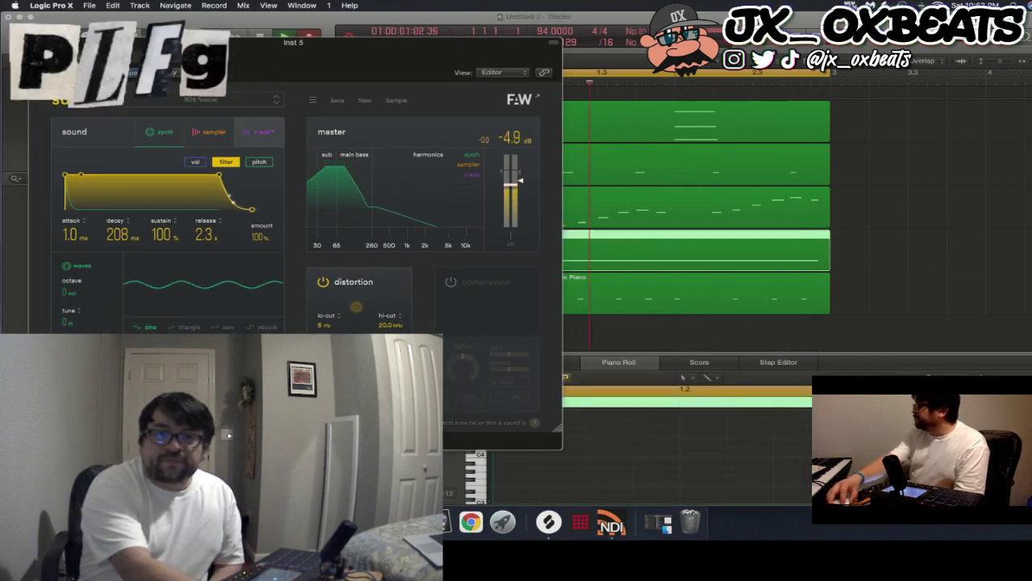
{"action": "key", "text": "super+w"}
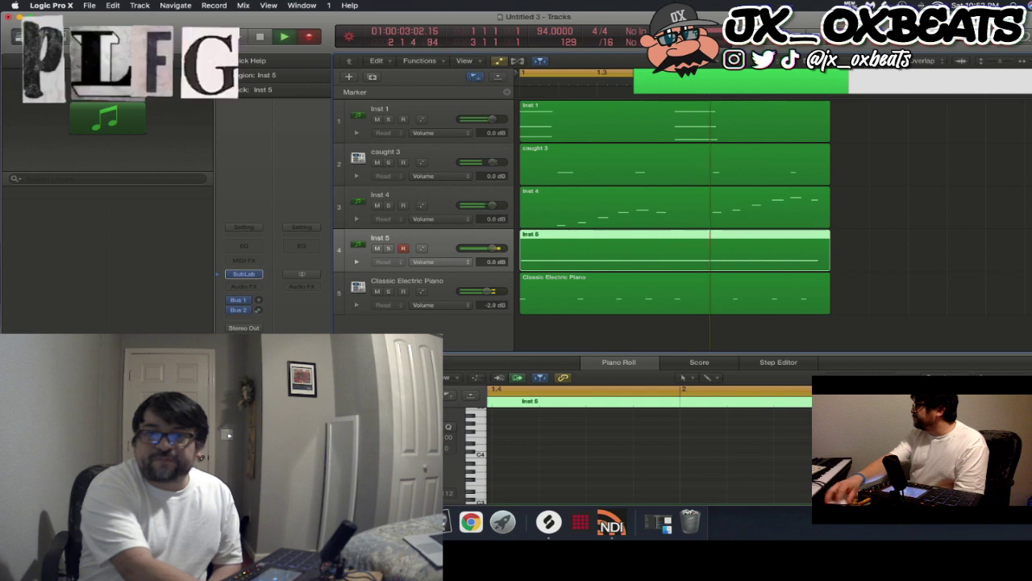
{"action": "key", "text": "space"}
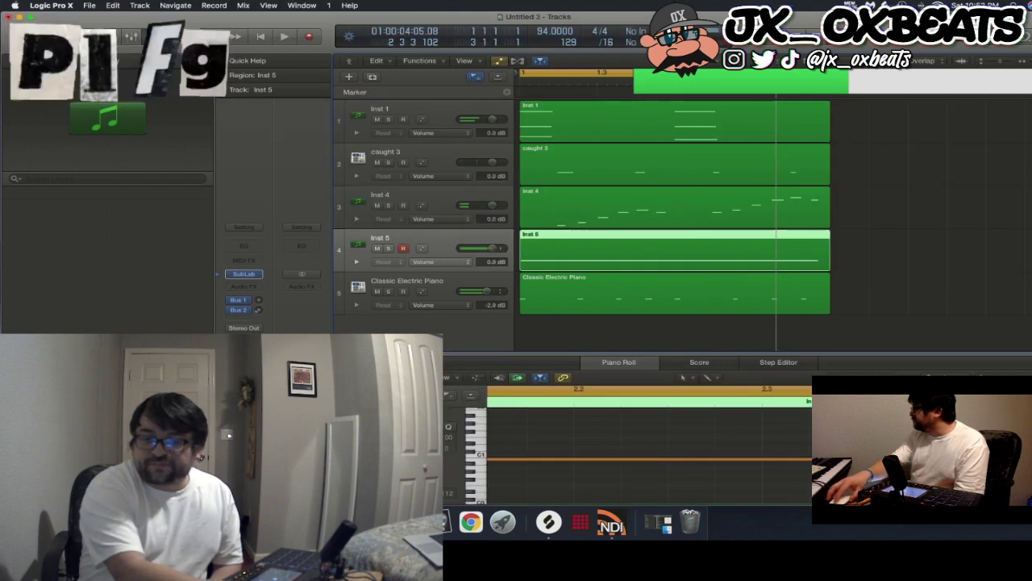
Align the starts of the two Inst 5 bass notes with the beginnings of bars 1 and 2.
{"action": "scroll", "coordinate": [650, 452], "scroll_direction": "left", "scroll_amount": 10}
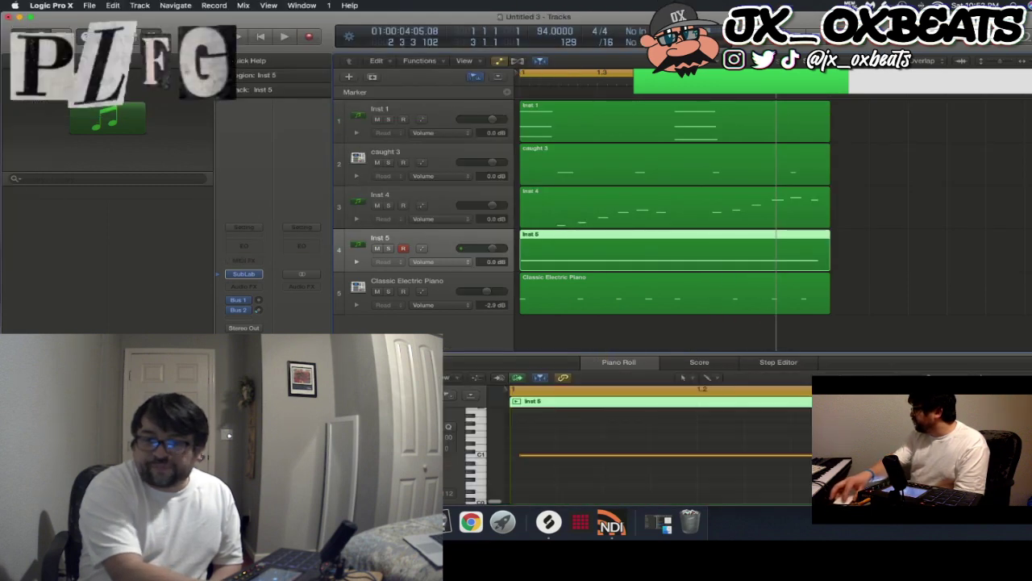
{"action": "left_click_drag", "start_coordinate": [504, 455], "coordinate": [492, 455]}
{"action": "scroll", "coordinate": [650, 451], "scroll_direction": "right", "scroll_amount": 7}
{"action": "scroll", "coordinate": [650, 451], "scroll_direction": "left", "scroll_amount": 9}
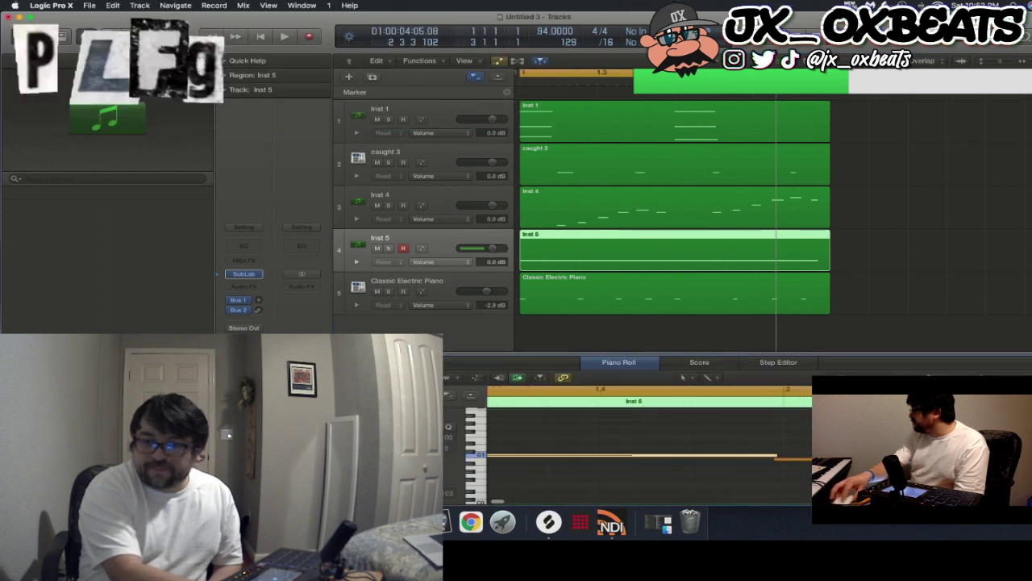
{"action": "scroll", "coordinate": [650, 451], "scroll_direction": "right", "scroll_amount": 4}
{"action": "left_click_drag", "start_coordinate": [496, 456], "coordinate": [532, 459]}
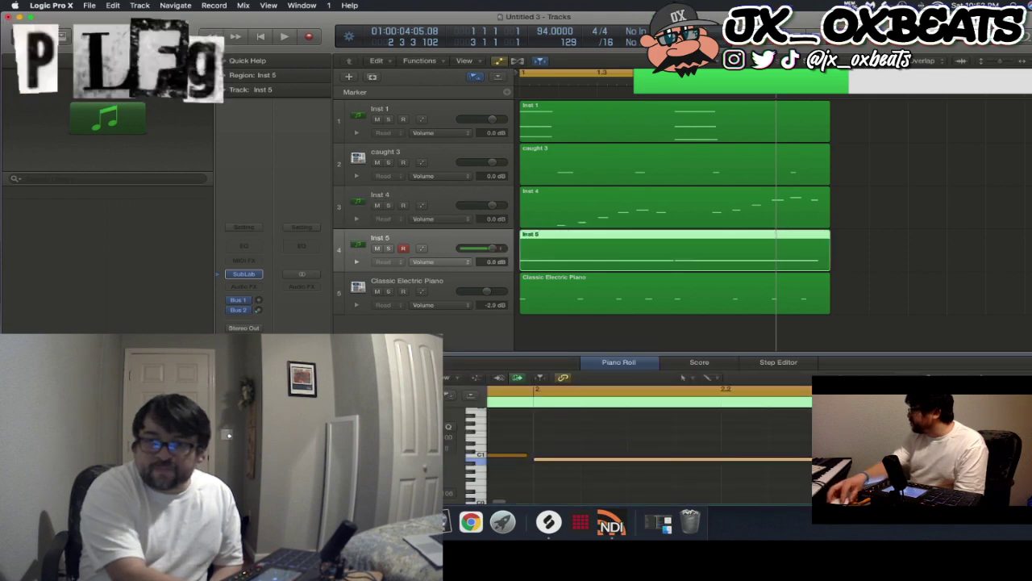
Set the SubLab filter envelope's attack to 8.1 ms and lower the Inst 5 track's volume to -5.0 dB.
{"action": "left_click", "coordinate": [244, 273]}
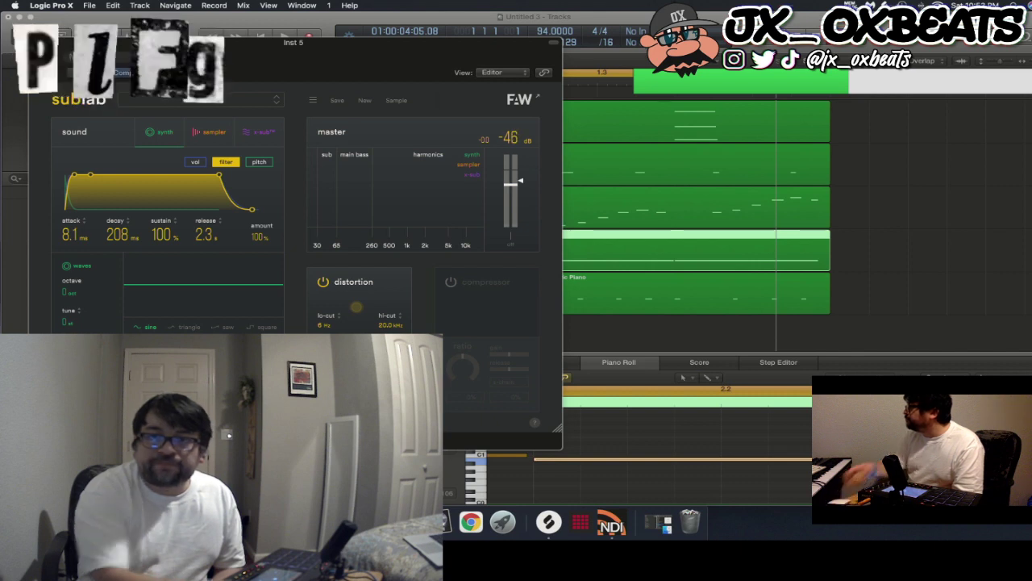
{"action": "key", "text": "space"}
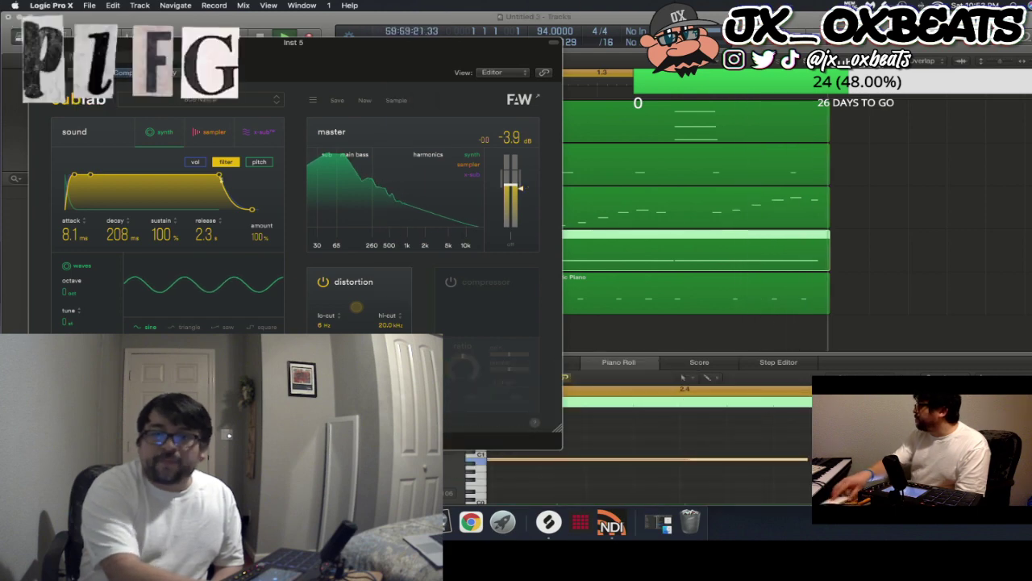
{"action": "left_click", "coordinate": [37, 42]}
{"action": "left_click_drag", "start_coordinate": [492, 249], "coordinate": [483, 248]}
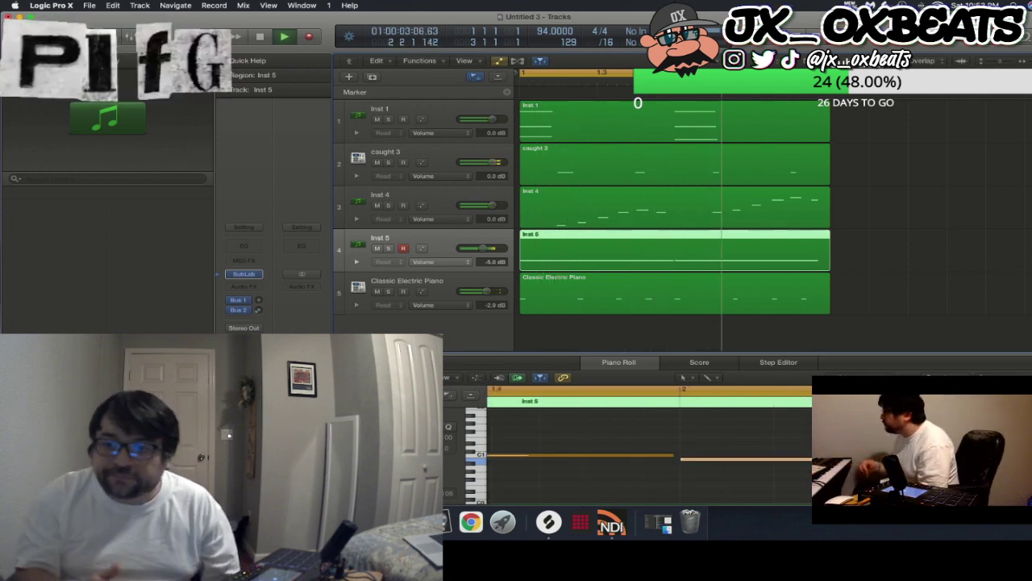
Add a new software instrument track and copy the Ultrabeat drum track's channel strip setting onto it.
{"action": "key", "text": "alt+super+s"}
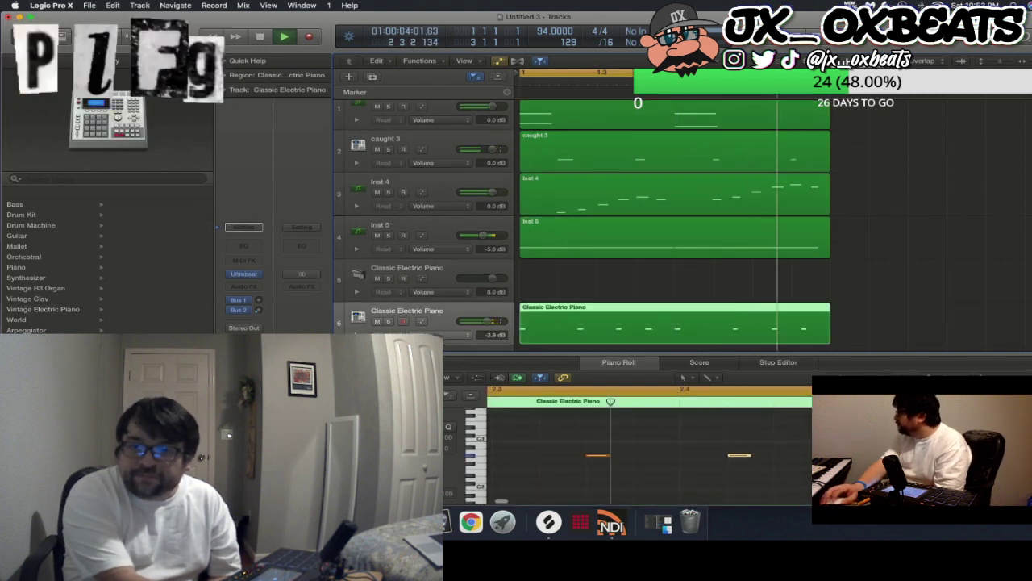
{"action": "left_click", "coordinate": [243, 228]}
{"action": "left_click", "coordinate": [278, 259]}
{"action": "left_click", "coordinate": [395, 269]}
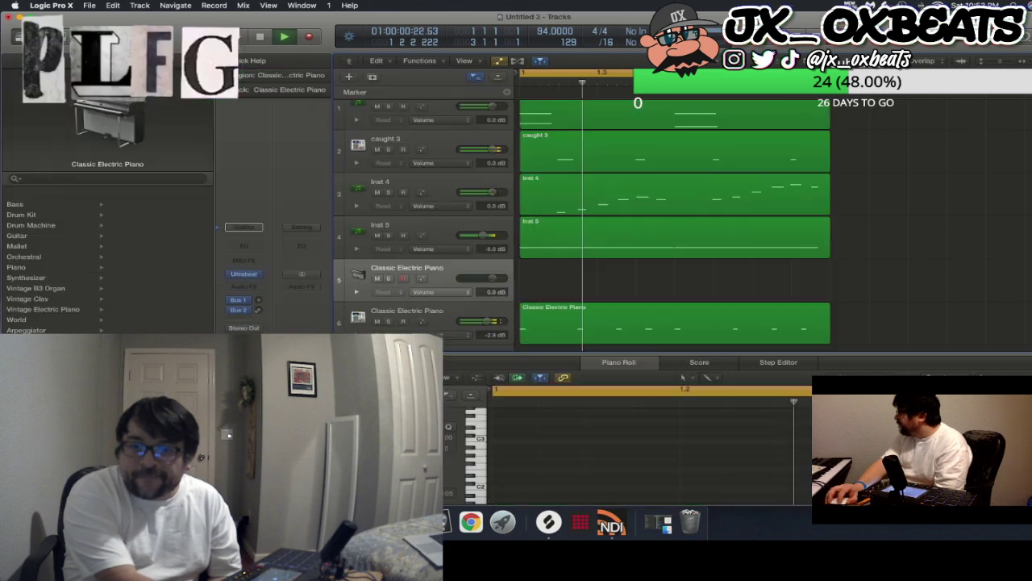
{"action": "left_click", "coordinate": [244, 227]}
{"action": "left_click", "coordinate": [277, 267]}
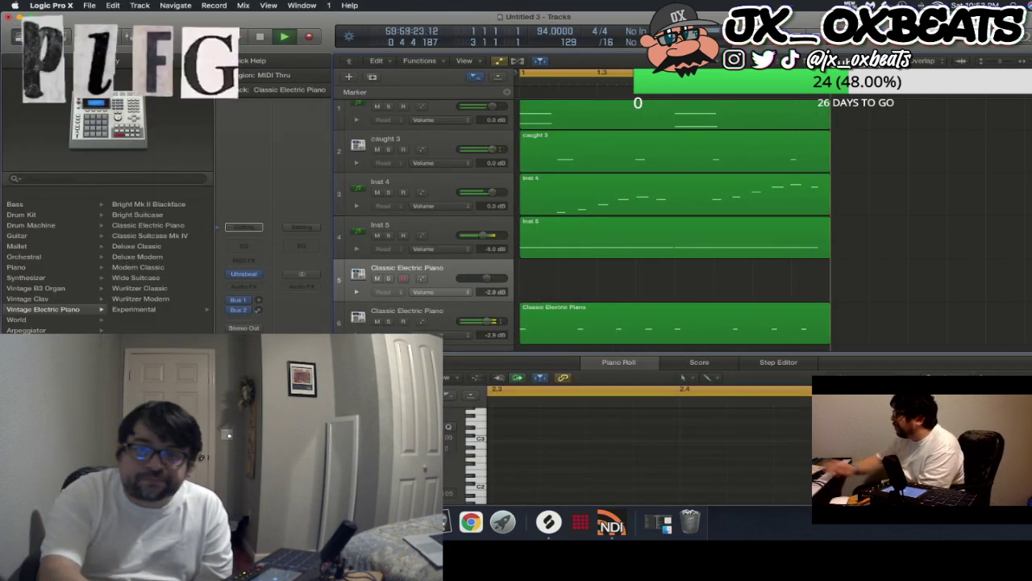
Add another software instrument track and load the Manchester drum kit on it.
{"action": "key", "text": "alt+super+s"}
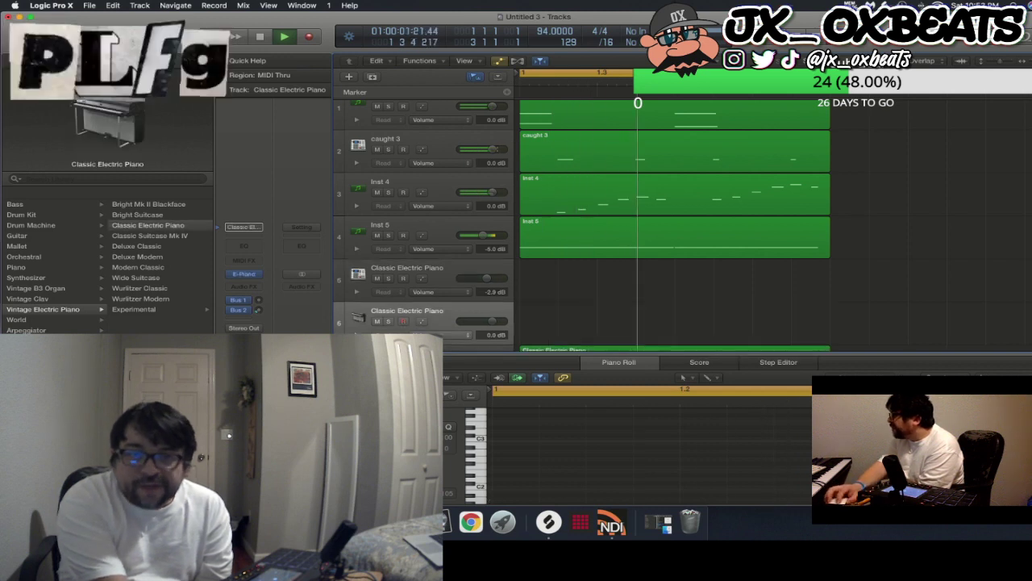
{"action": "left_click", "coordinate": [21, 215]}
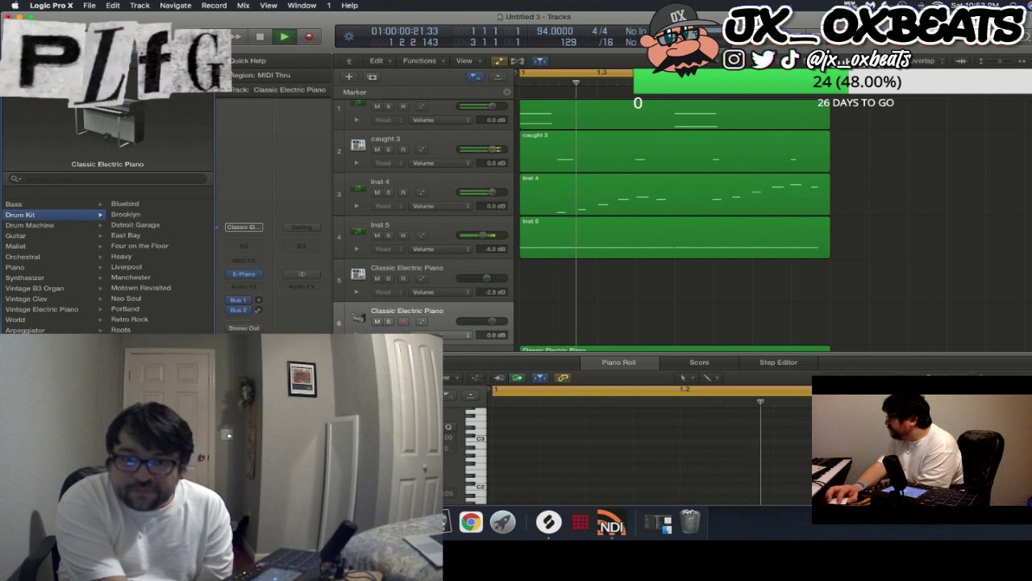
{"action": "left_click", "coordinate": [130, 277]}
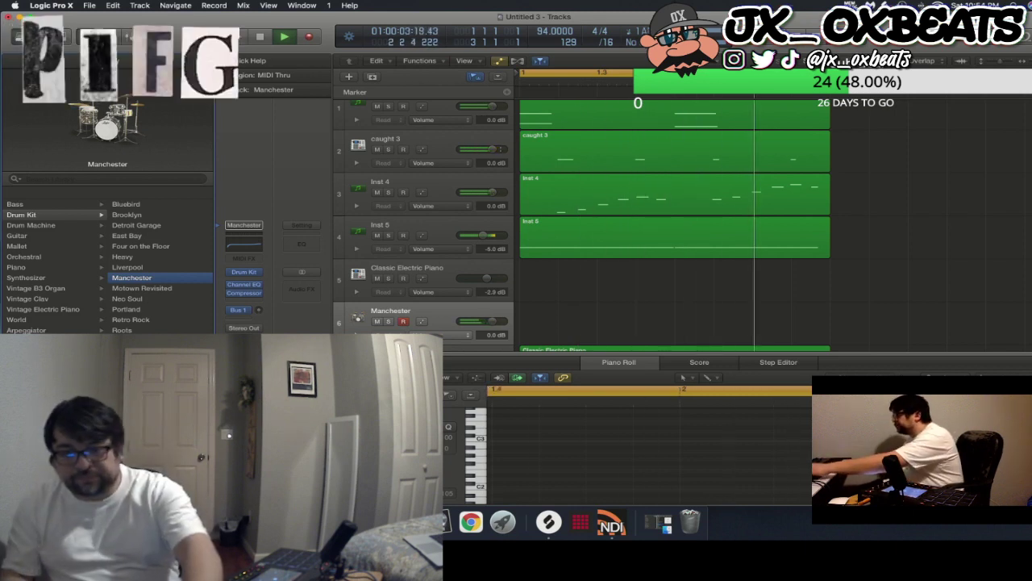
Record a short part on the Manchester track and lower the Inst 5 track's volume to -7.2 dB.
{"action": "key", "text": "r"}
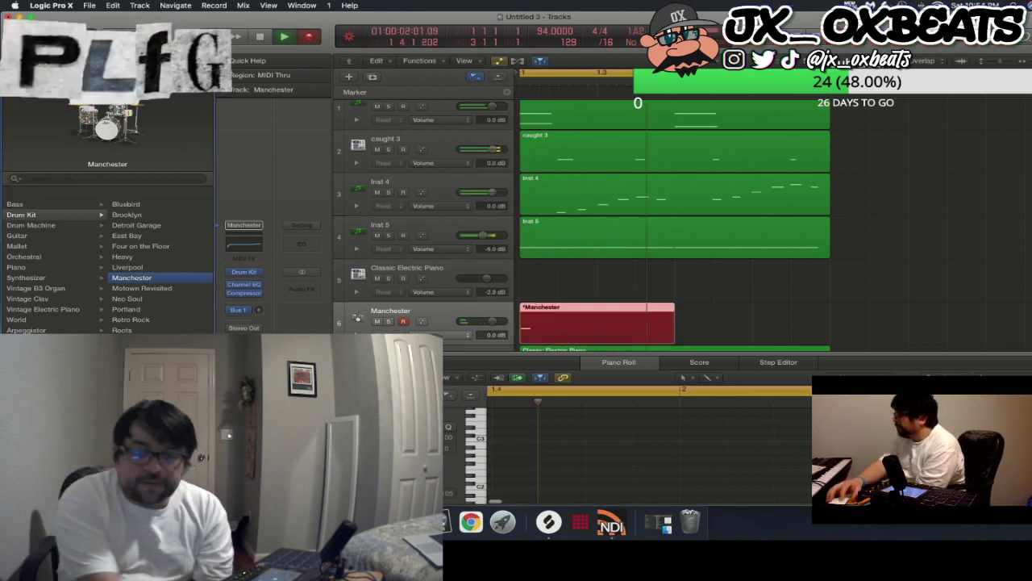
{"action": "key", "text": "space"}
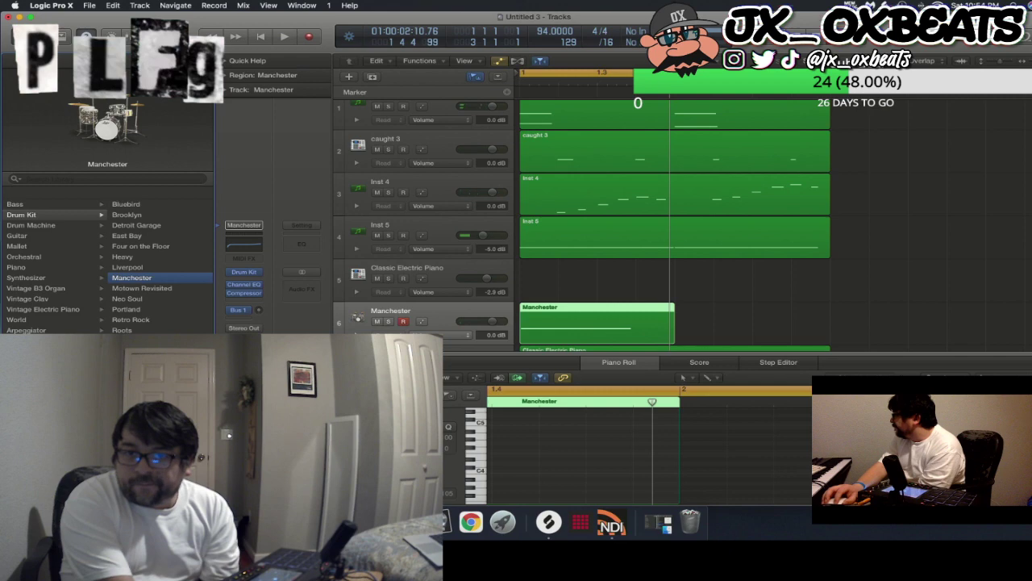
{"action": "left_click_drag", "start_coordinate": [482, 235], "coordinate": [480, 235]}
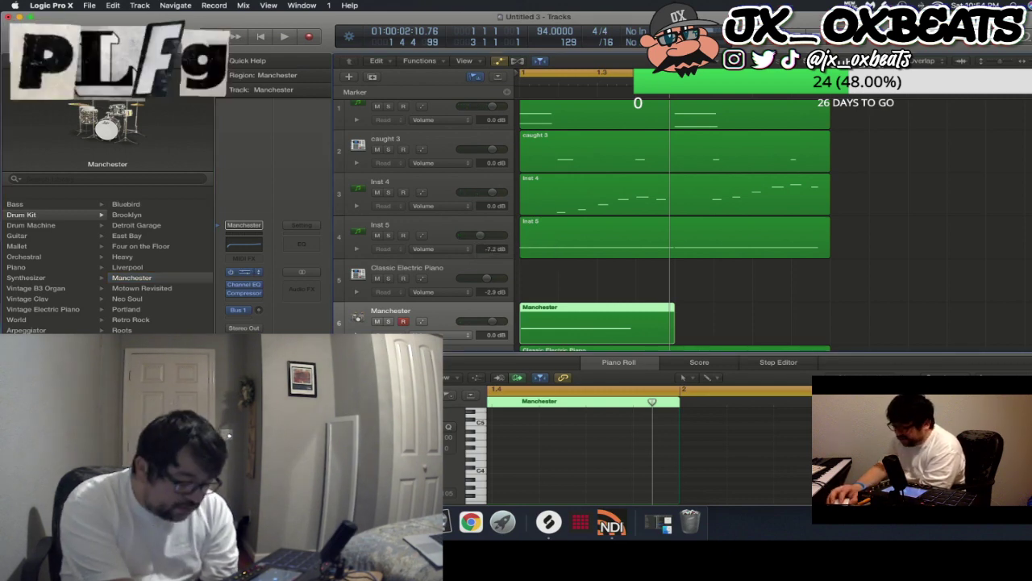
Raise a crash cymbal's gain in the Manchester drum kit and set the Manchester track's volume to +1.2 dB.
{"action": "left_click", "coordinate": [244, 272]}
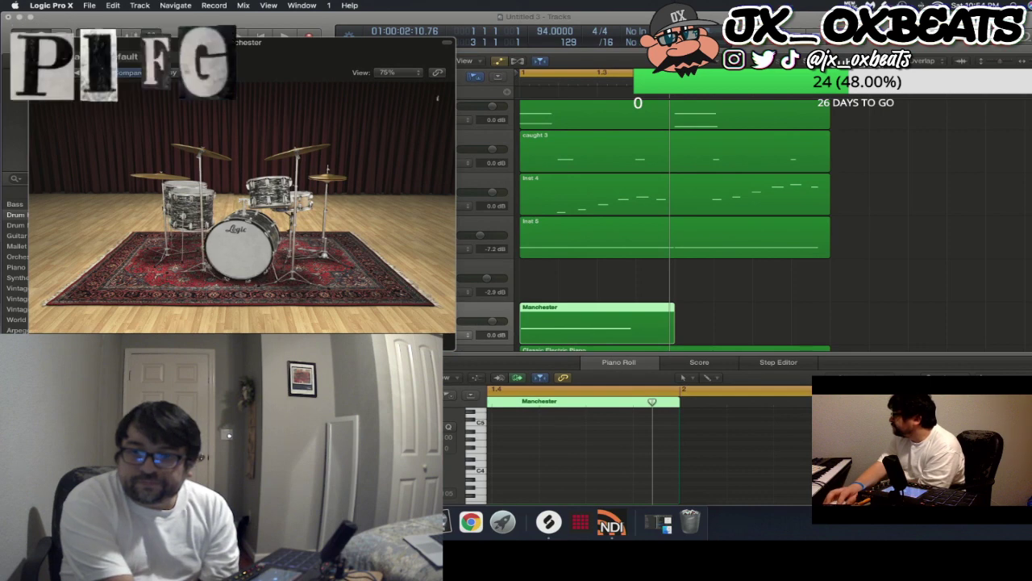
{"action": "left_click", "coordinate": [203, 152]}
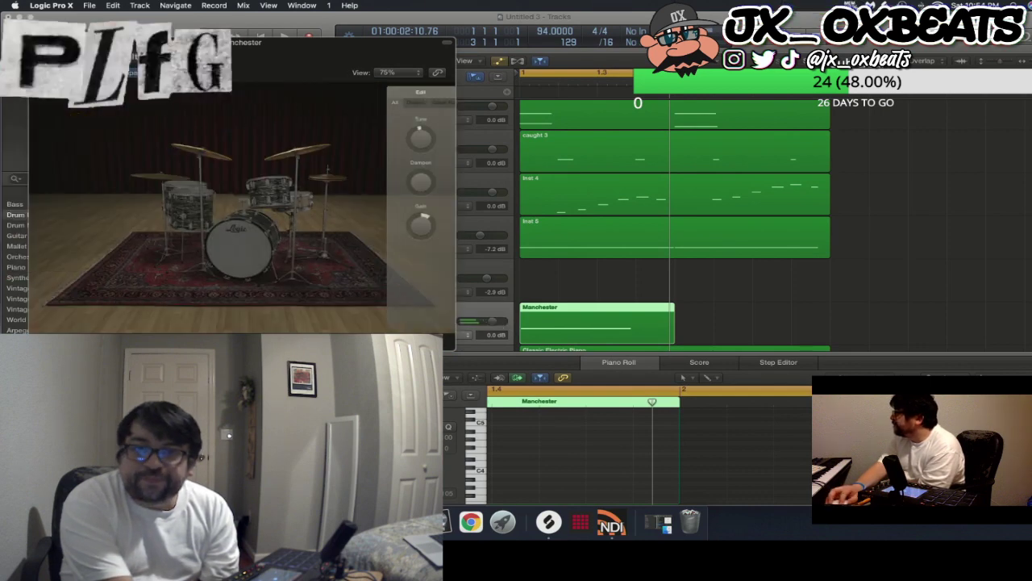
{"action": "left_click_drag", "start_coordinate": [421, 225], "coordinate": [421, 218]}
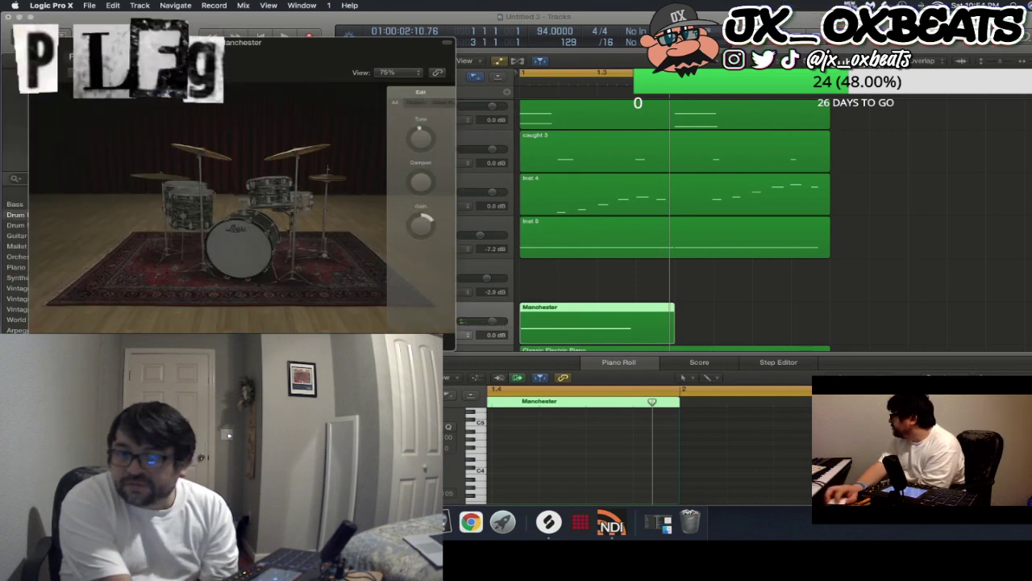
{"action": "left_click", "coordinate": [36, 42]}
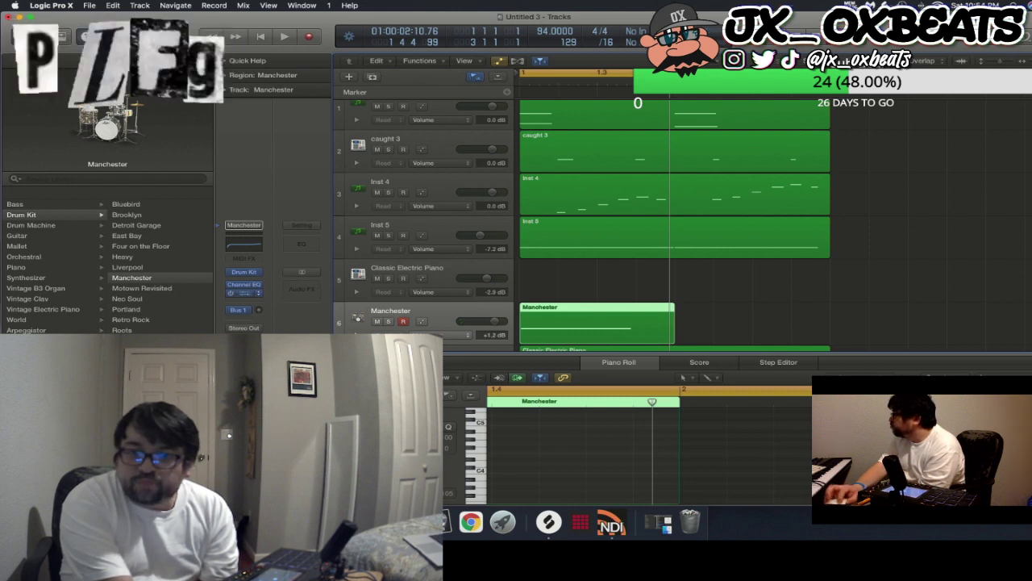
During playback, lower Inst 5 to -12.8 dB, Inst 4 to -0.3 dB and track 7, Classic Electric Piano, to -3.5 dB.
{"action": "left_click", "coordinate": [245, 294]}
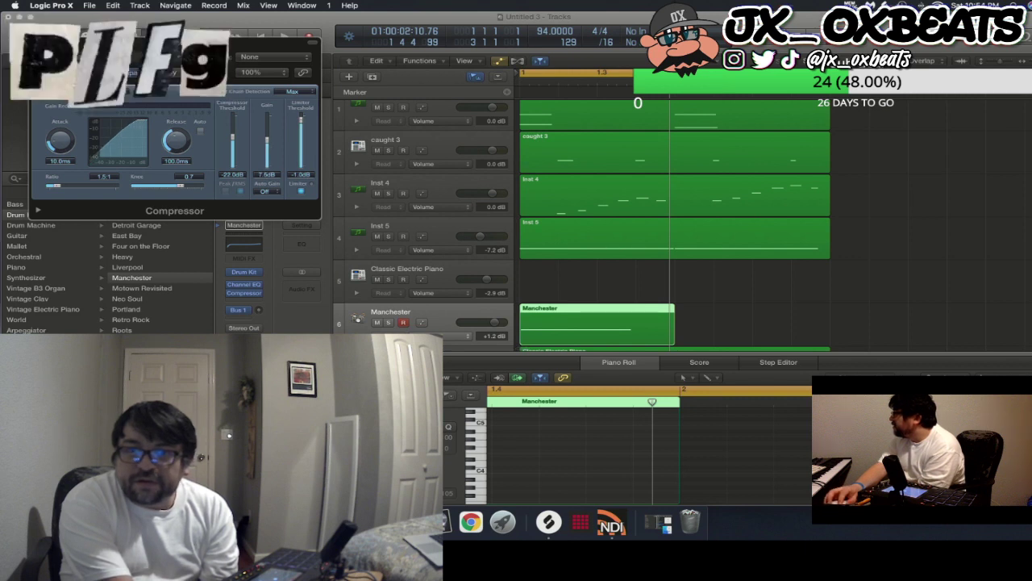
{"action": "key", "text": "Return"}
{"action": "key", "text": "space"}
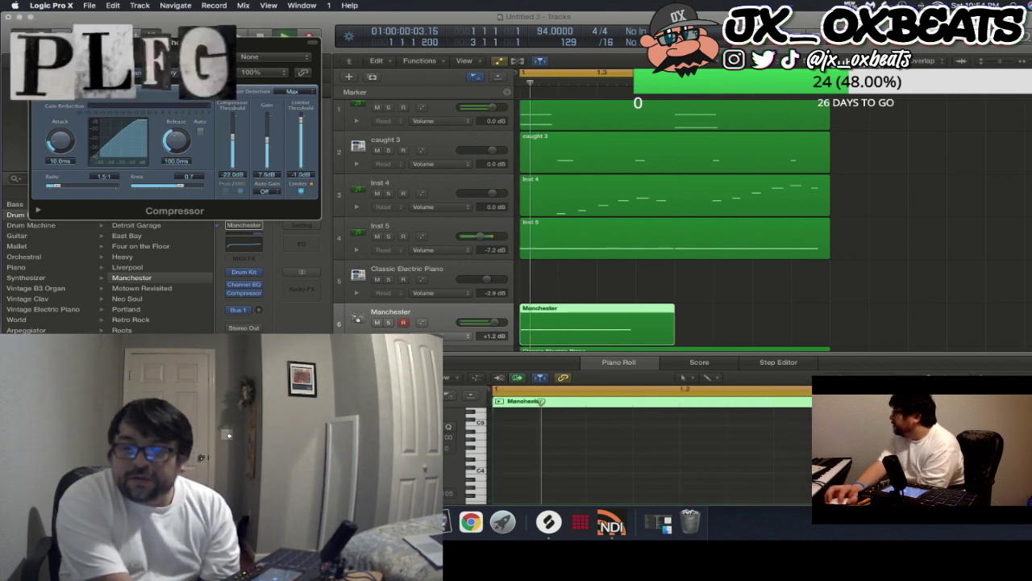
{"action": "left_click_drag", "start_coordinate": [482, 237], "coordinate": [475, 236]}
{"action": "left_click_drag", "start_coordinate": [492, 194], "coordinate": [491, 194]}
{"action": "scroll", "coordinate": [492, 194], "scroll_direction": "down", "scroll_amount": 2}
{"action": "scroll", "coordinate": [475, 230], "scroll_direction": "down", "scroll_amount": 1}
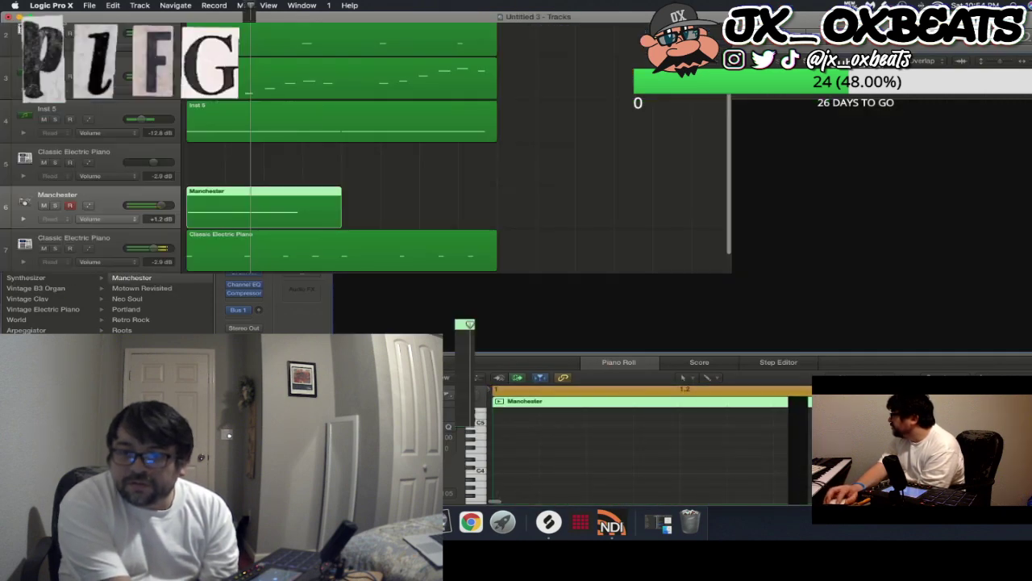
{"action": "left_click_drag", "start_coordinate": [487, 322], "coordinate": [485, 322]}
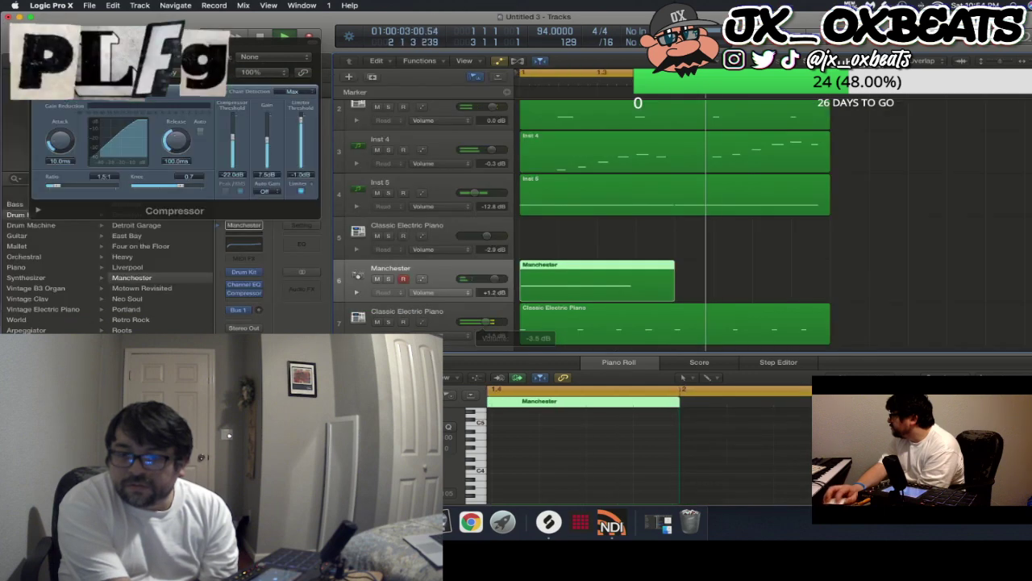
Try moving the first G#2 note of the Classic Electric Piano region up to A2.
{"action": "left_click", "coordinate": [557, 324]}
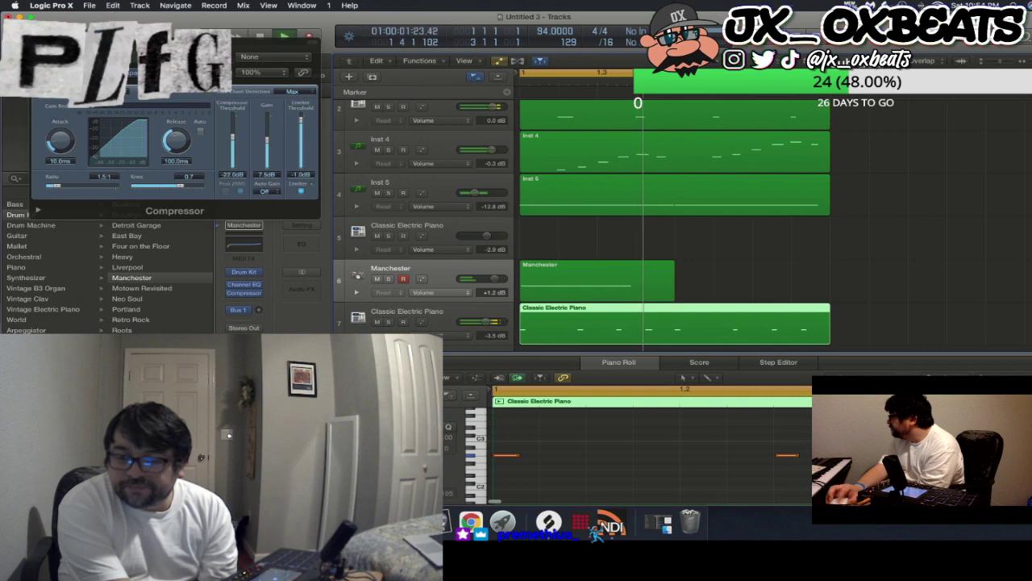
{"action": "left_click", "coordinate": [503, 455]}
{"action": "left_click", "coordinate": [512, 456]}
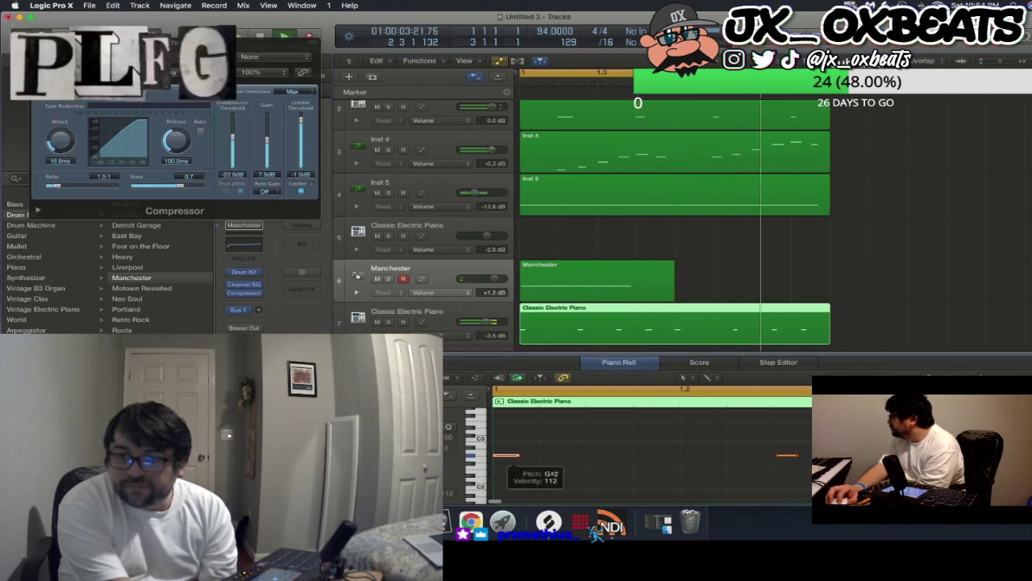
{"action": "left_click_drag", "start_coordinate": [512, 456], "coordinate": [511, 452]}
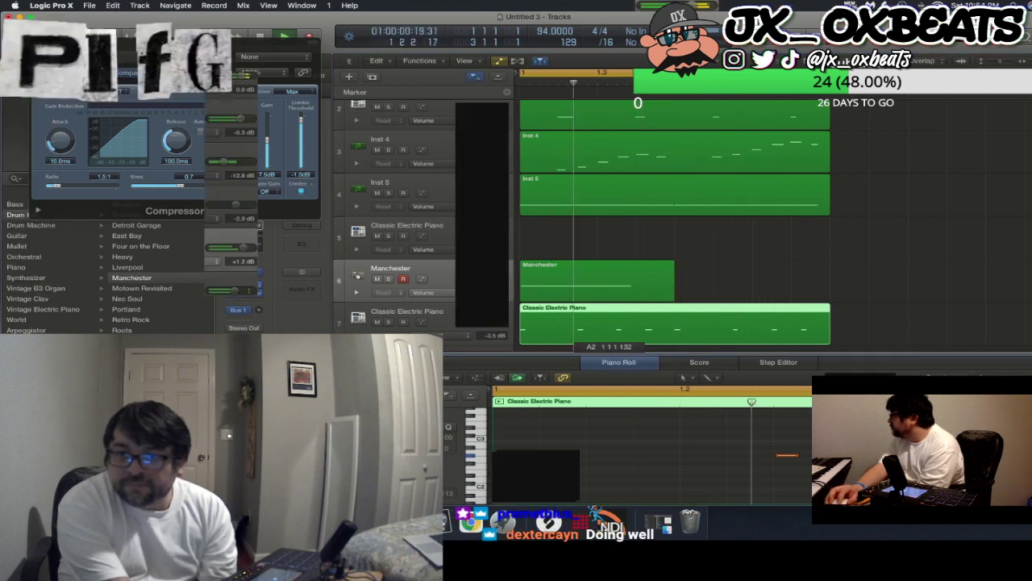
Lower the Inst 5 track's volume to -14.0 dB and replace the Manchester kit with East Bay on track 6.
{"action": "scroll", "coordinate": [474, 193], "scroll_direction": "down", "scroll_amount": 1}
{"action": "left_click_drag", "start_coordinate": [475, 191], "coordinate": [472, 191]}
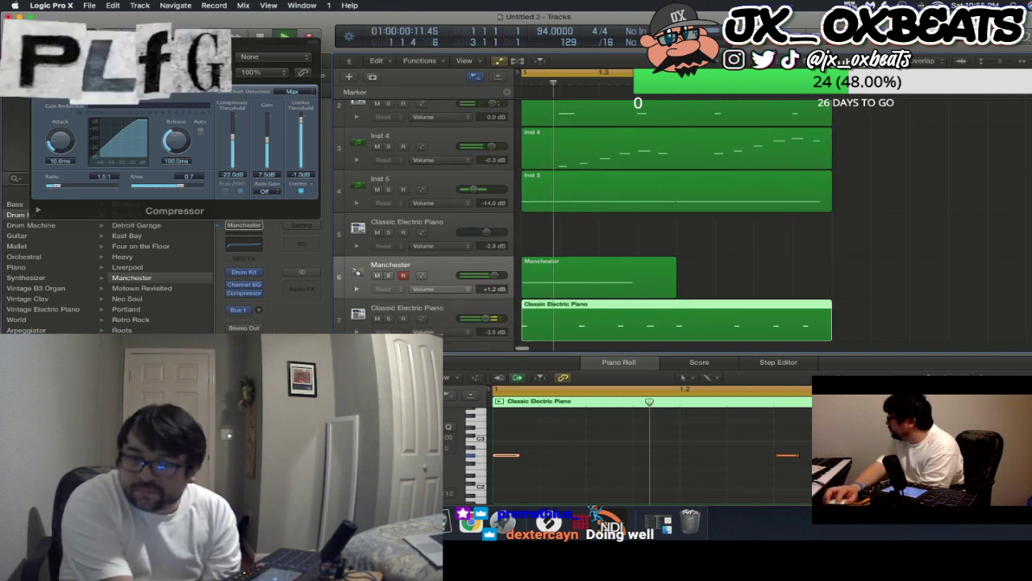
{"action": "left_click", "coordinate": [597, 278]}
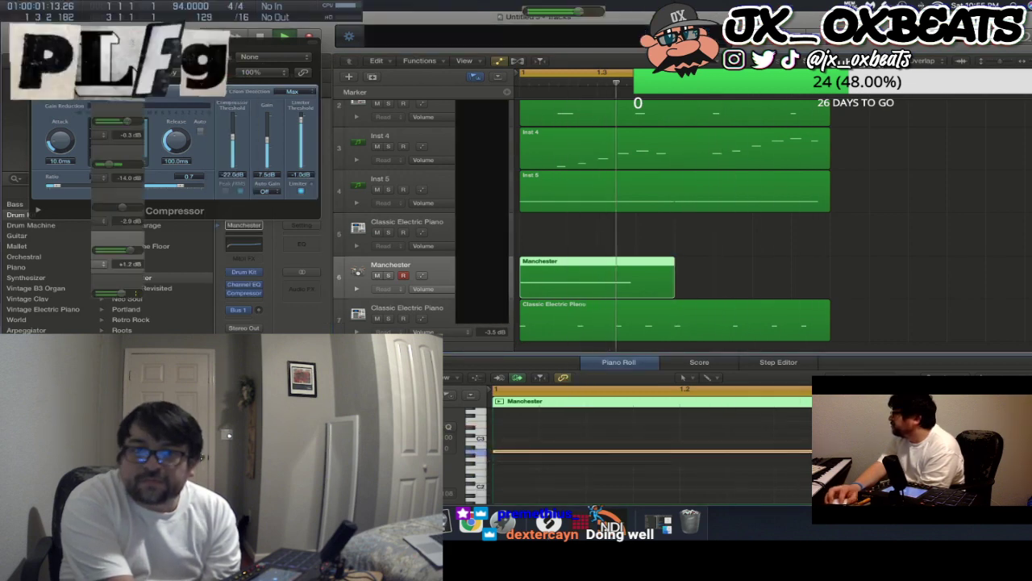
{"action": "left_click", "coordinate": [128, 236]}
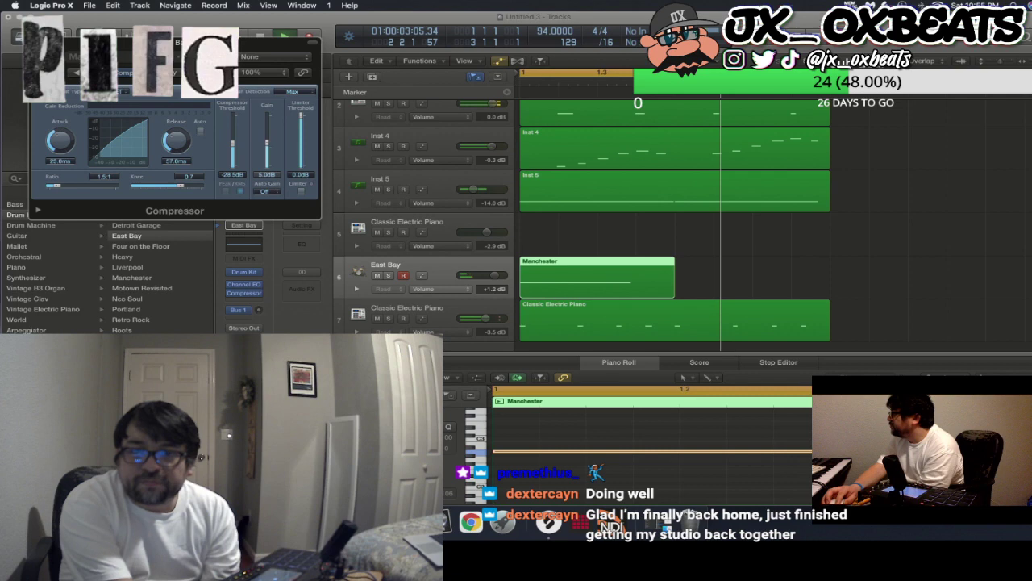
{"action": "key", "text": "super+w"}
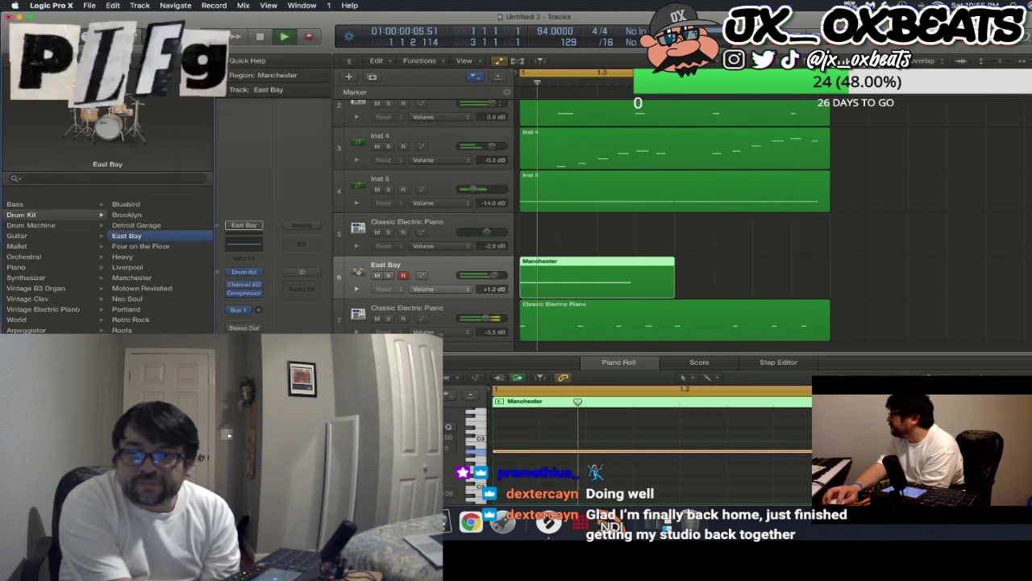
Open the East Bay drum kit and inspect a kit piece's tune, dampen and gain settings.
{"action": "key", "text": "v"}
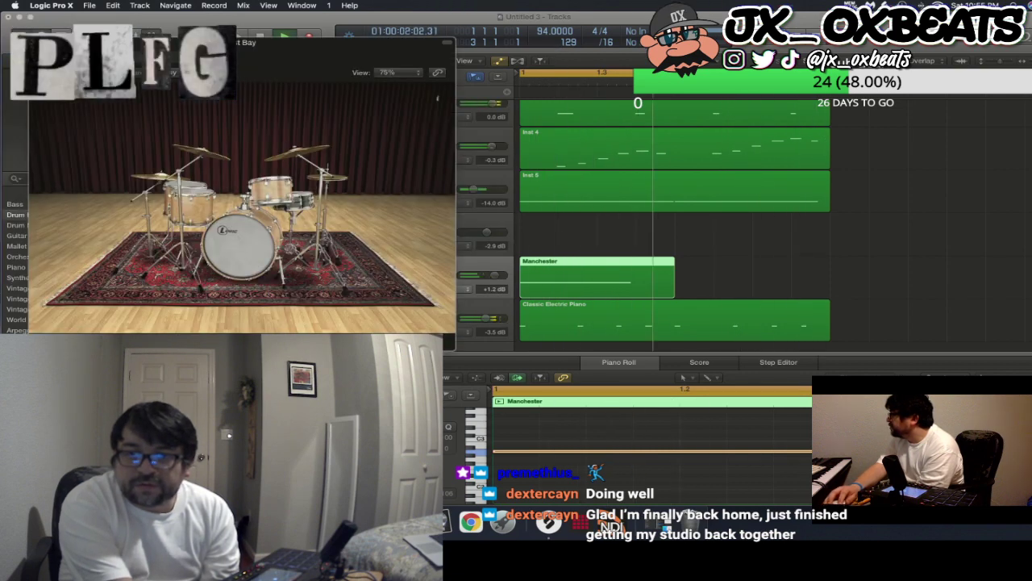
{"action": "left_click", "coordinate": [240, 246]}
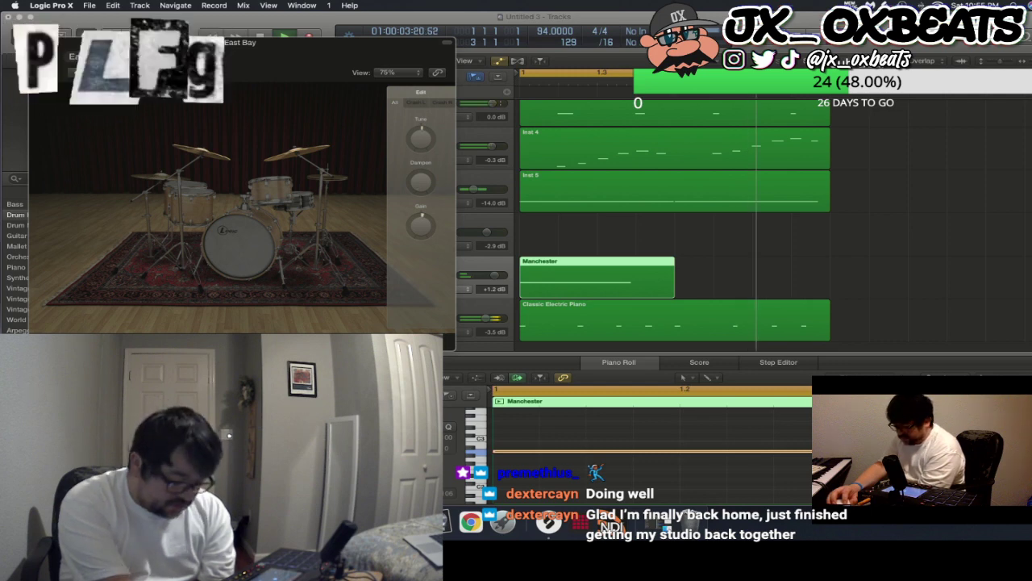
{"action": "key", "text": "super+w"}
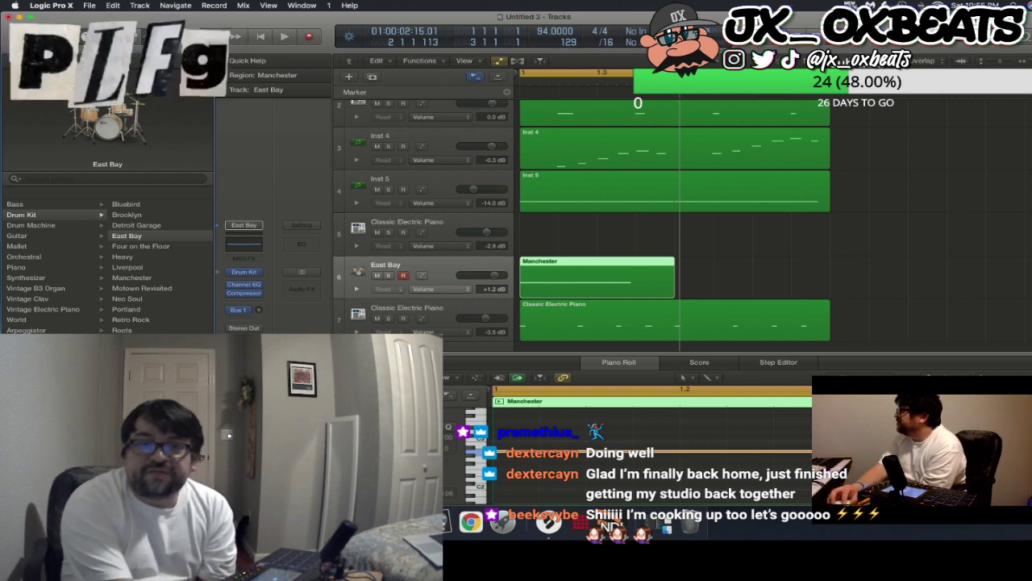
Start saving the project and select the NO NAME drive as the location.
{"action": "left_click", "coordinate": [90, 6]}
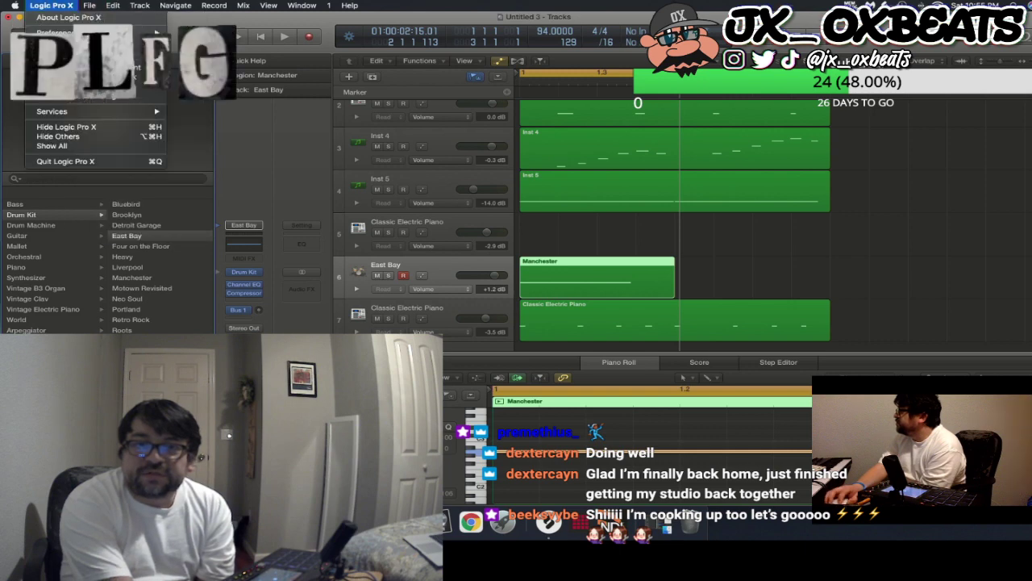
{"action": "left_click", "coordinate": [121, 99]}
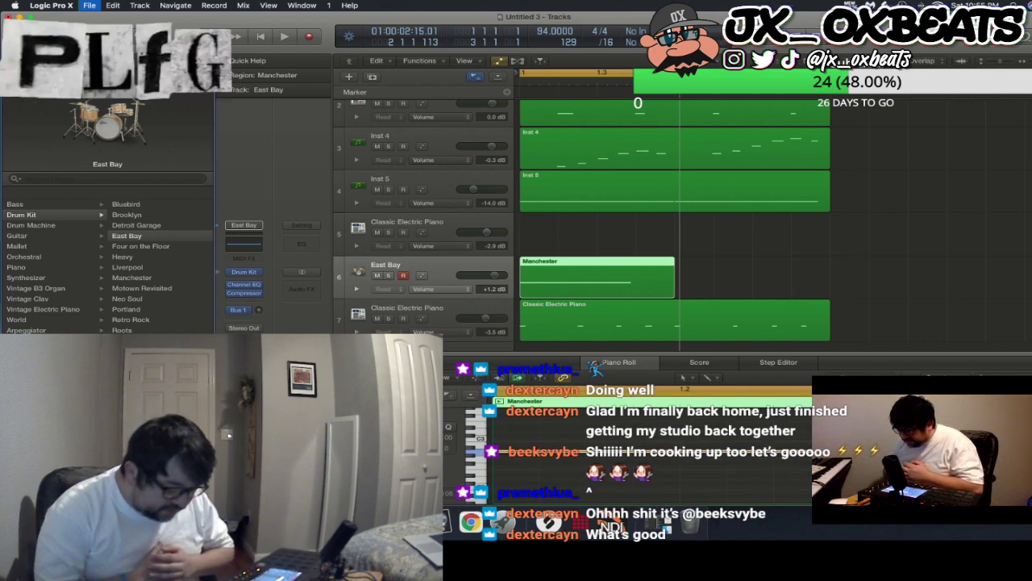
{"action": "key", "text": "super+s"}
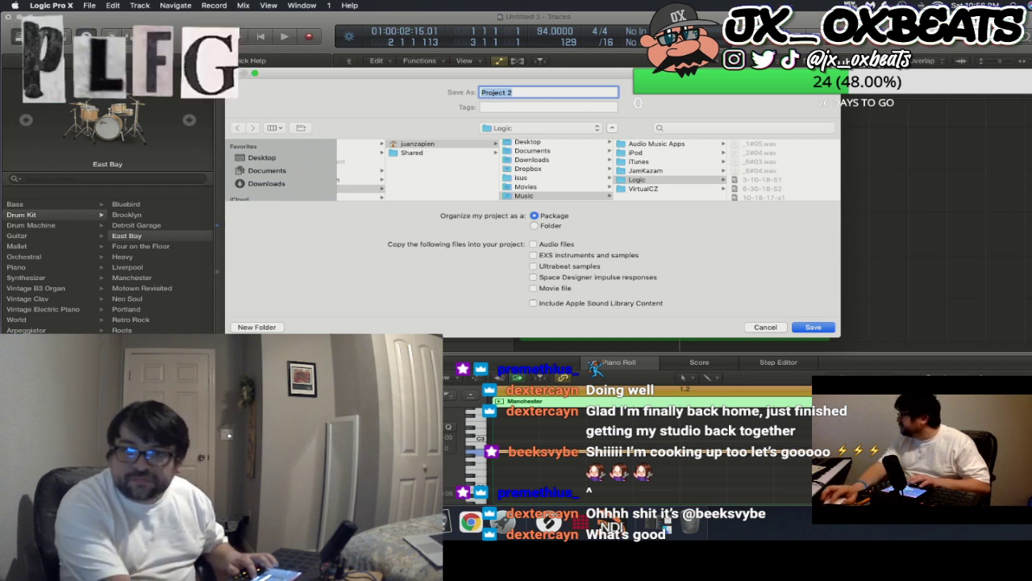
{"action": "scroll", "coordinate": [280, 171], "scroll_direction": "down", "scroll_amount": 5}
{"action": "left_click", "coordinate": [265, 167]}
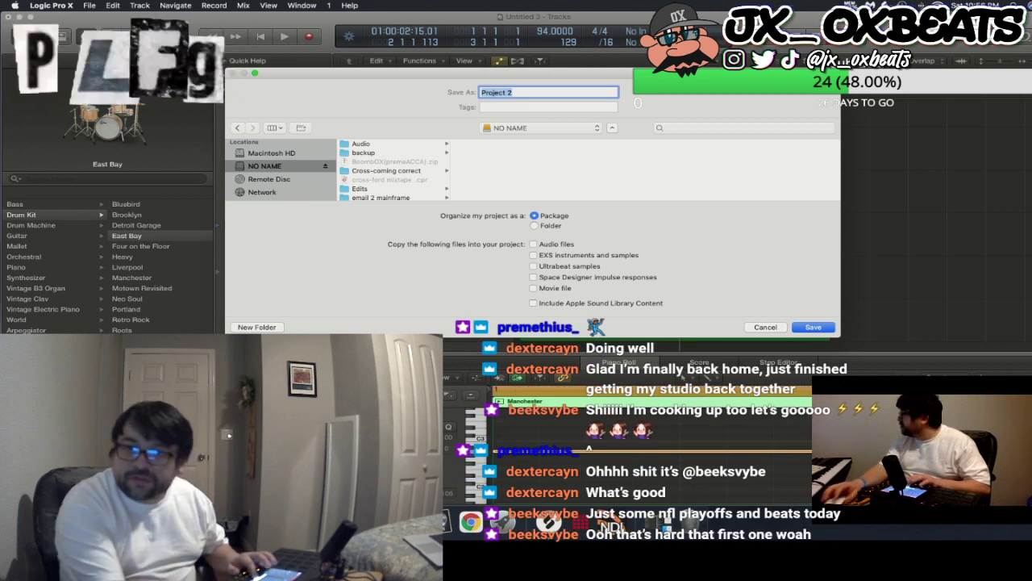
Choose the Projekts folder inside Sheeet as the project's save destination.
{"action": "scroll", "coordinate": [392, 169], "scroll_direction": "down", "scroll_amount": 5}
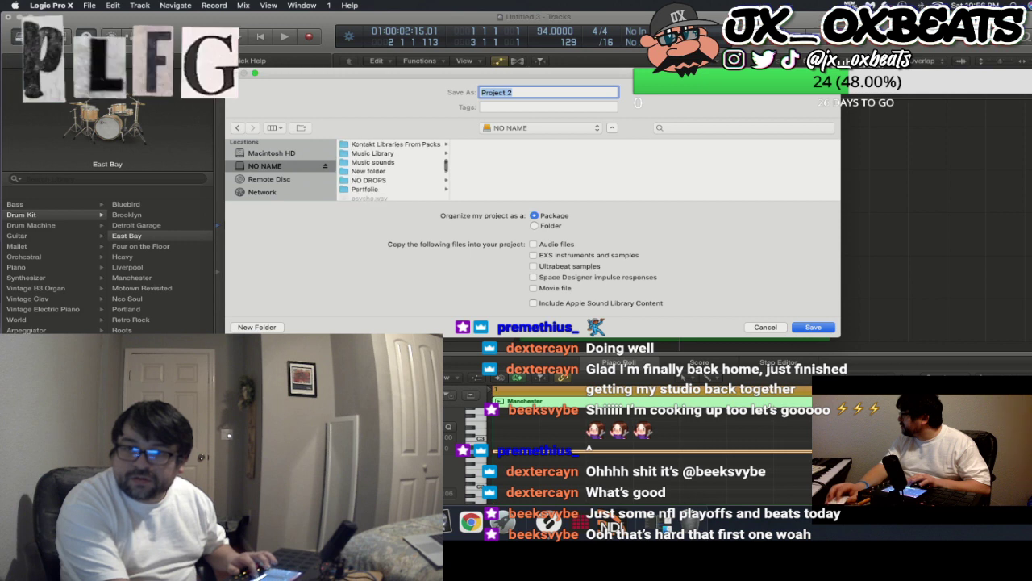
{"action": "scroll", "coordinate": [393, 170], "scroll_direction": "down", "scroll_amount": 5}
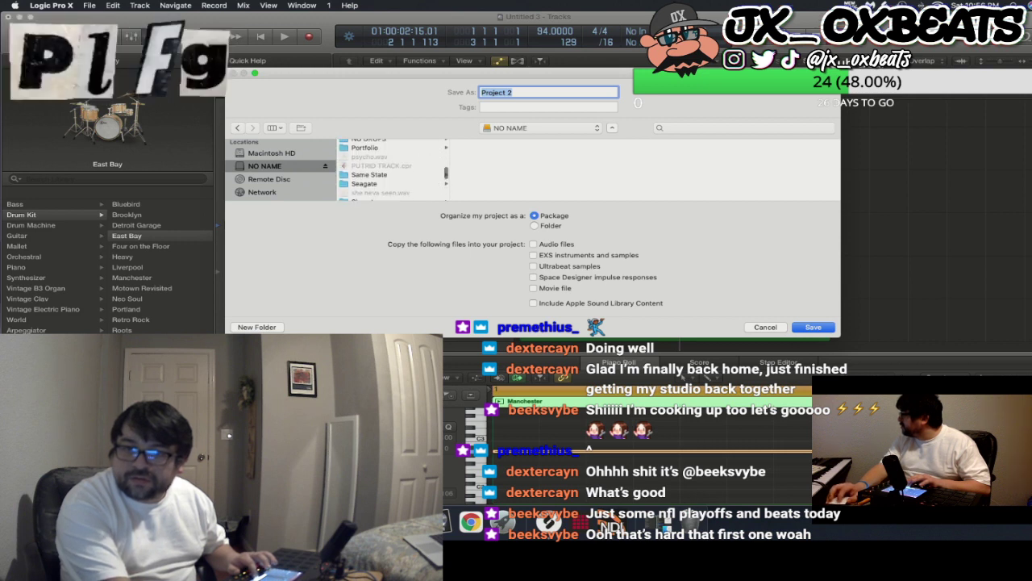
{"action": "scroll", "coordinate": [393, 170], "scroll_direction": "up", "scroll_amount": 1}
{"action": "left_click", "coordinate": [365, 157]}
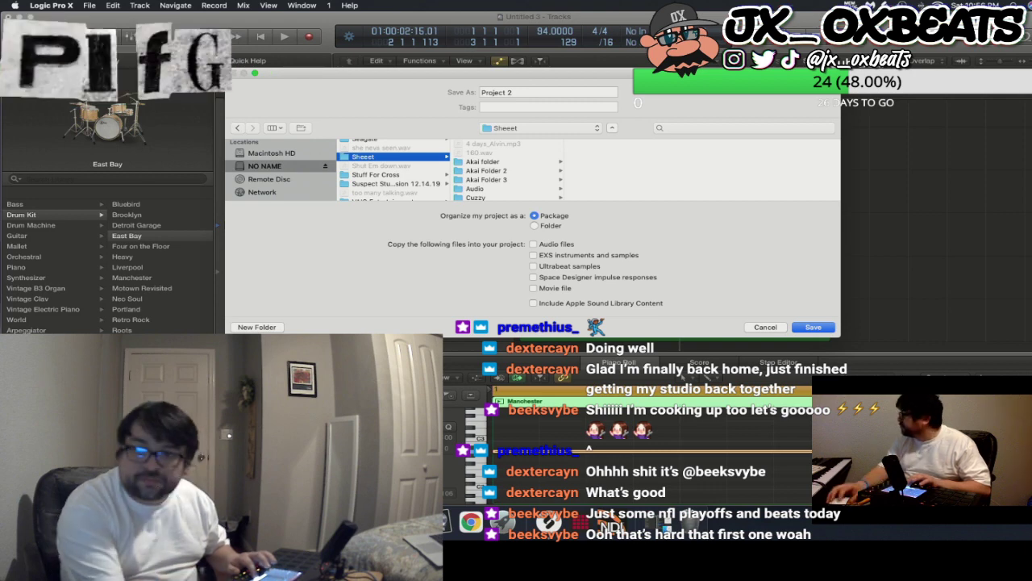
{"action": "scroll", "coordinate": [509, 169], "scroll_direction": "down", "scroll_amount": 5}
{"action": "scroll", "coordinate": [508, 169], "scroll_direction": "down", "scroll_amount": 3}
{"action": "left_click", "coordinate": [481, 178]}
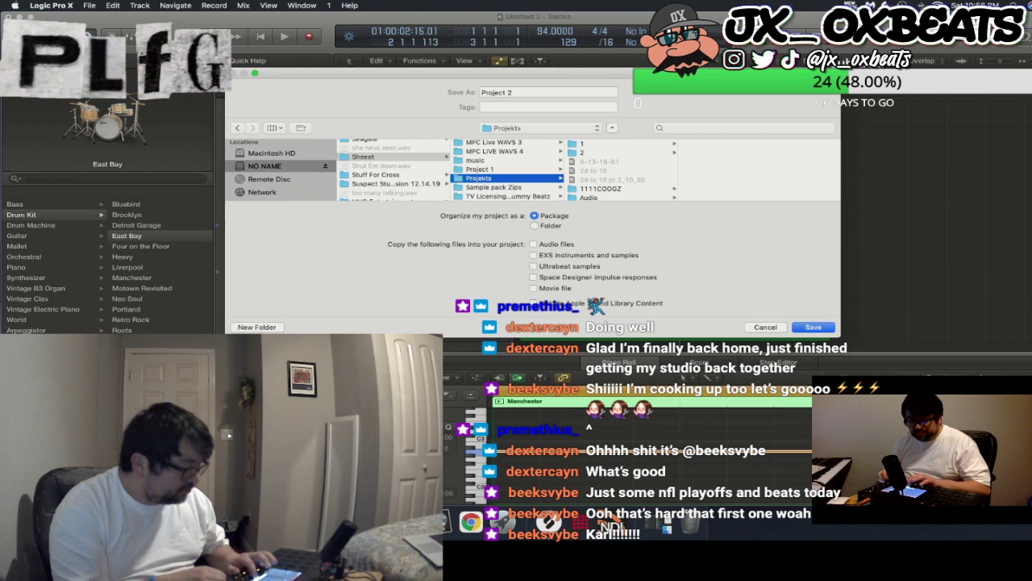